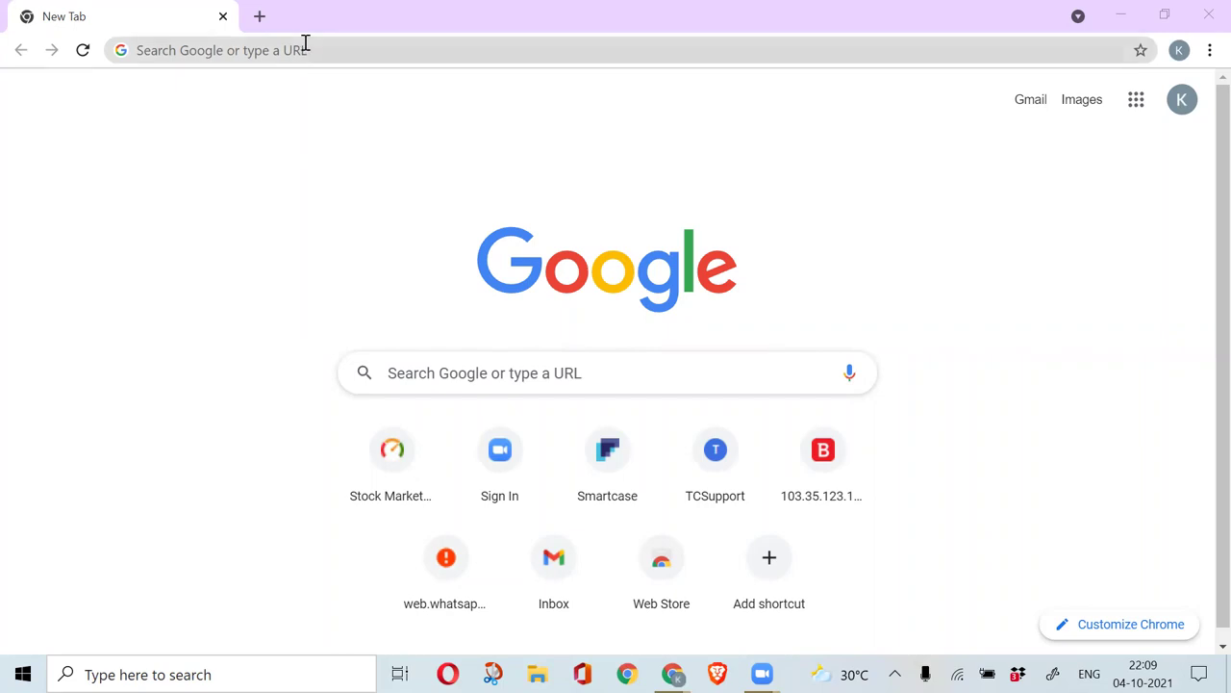
- Search Google for "palemoon download"
{"action": "left_click", "coordinate": [306, 44]}
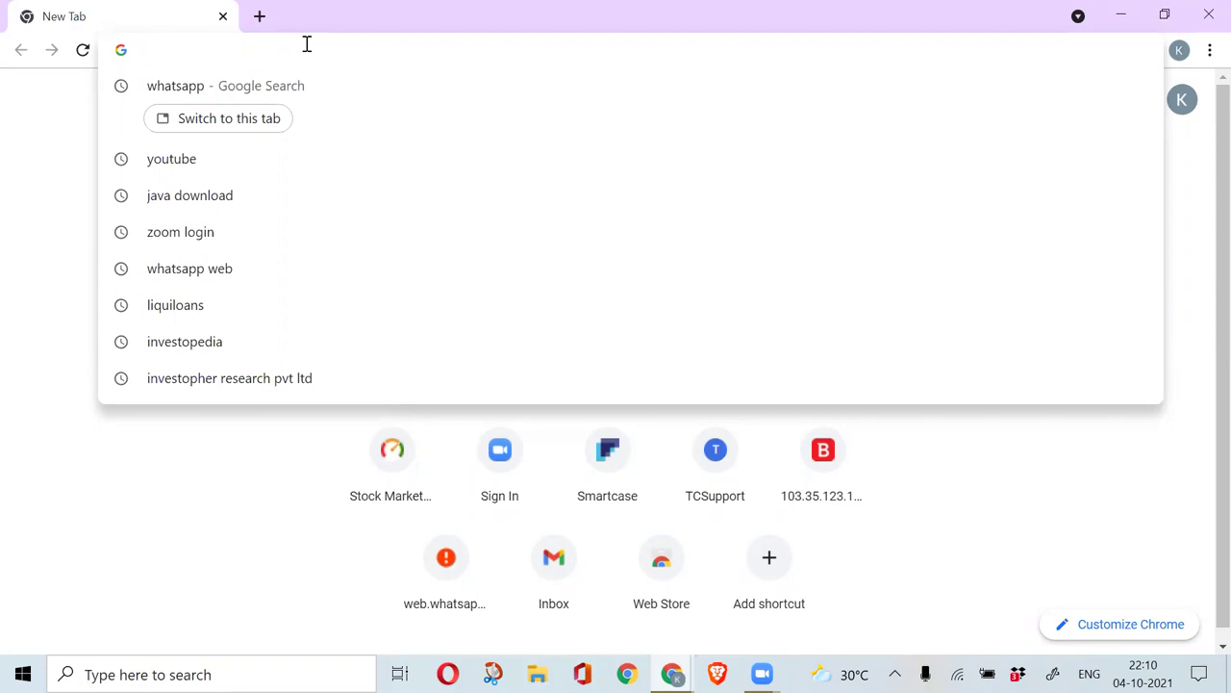
{"action": "type", "text": "pal"}
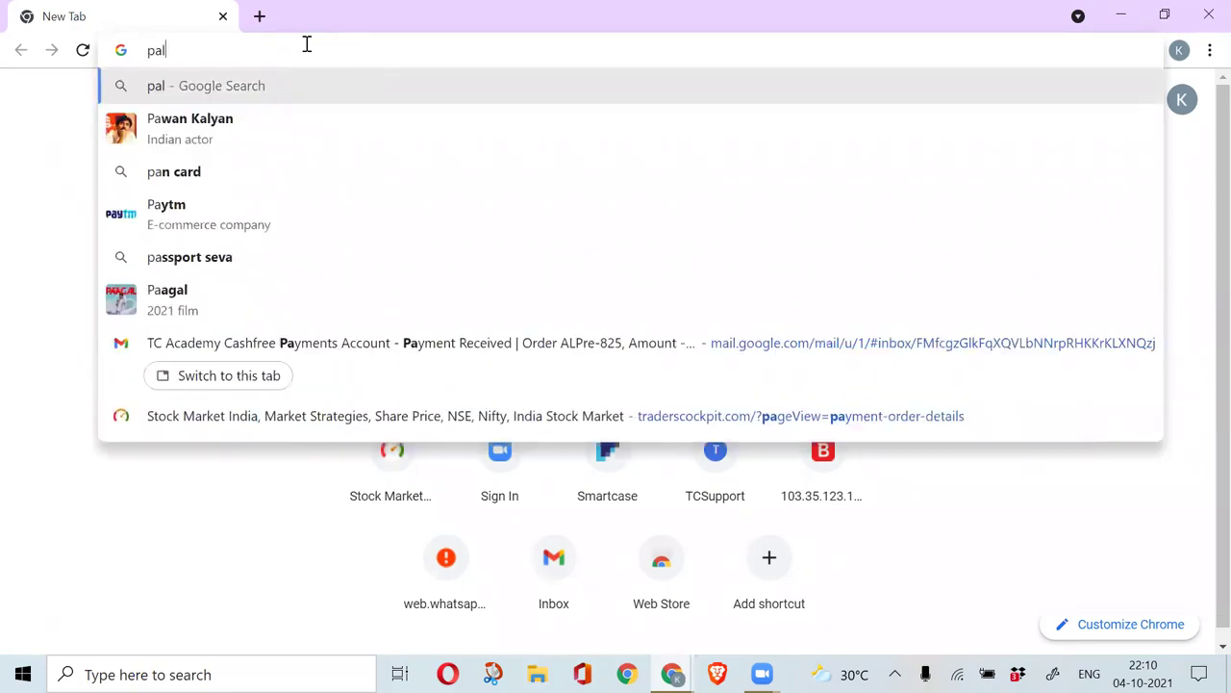
{"action": "type", "text": "emoon doe"}
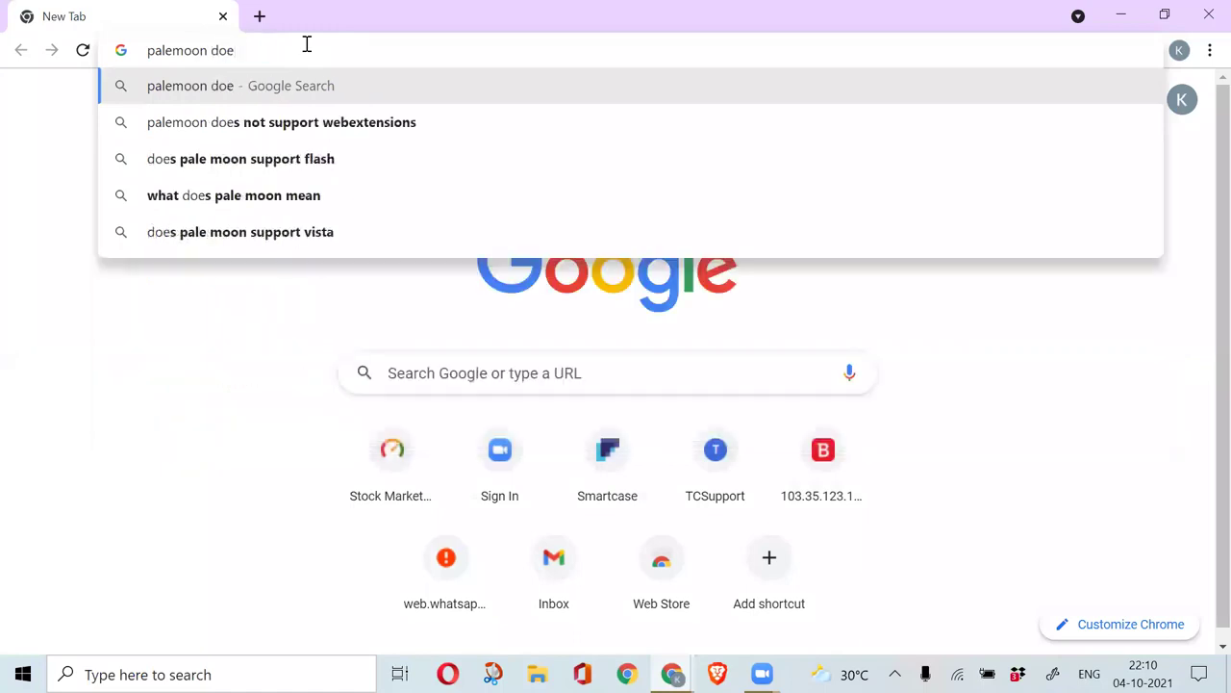
{"action": "key", "text": "BackSpace"}
{"action": "type", "text": "w"}
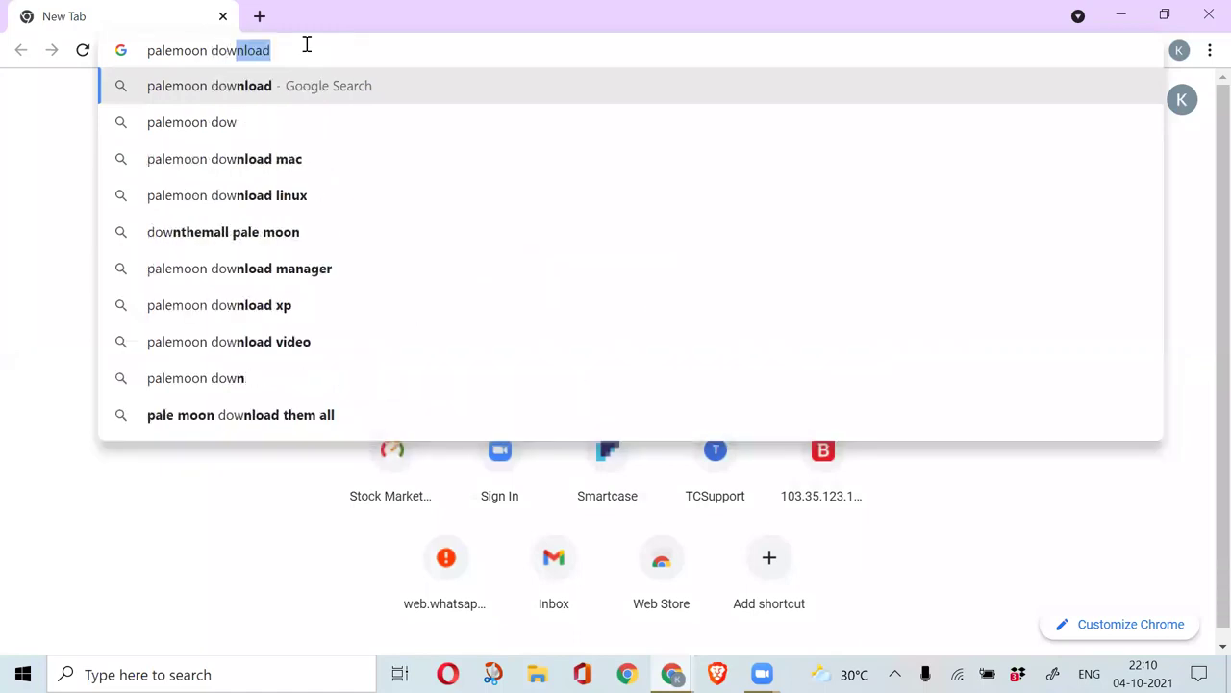
{"action": "key", "text": "Return"}
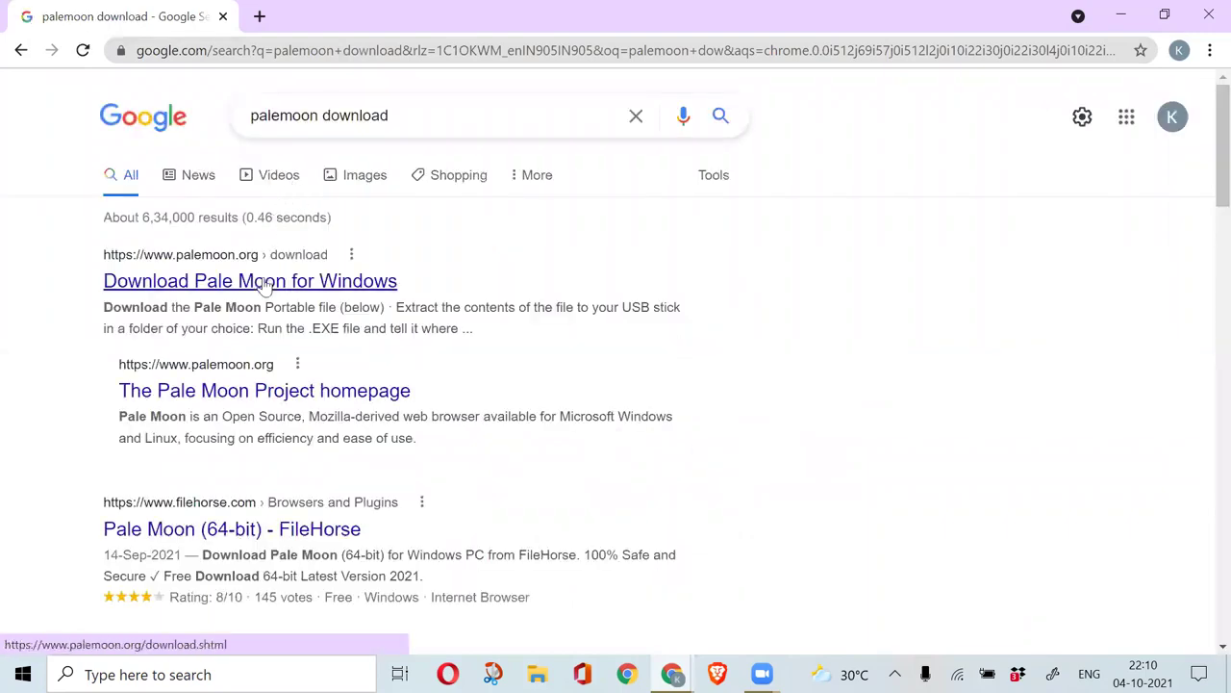
- Open the Download Pale Moon for Windows page and download the 64-bit installer from the Europe mirror
{"action": "left_click", "coordinate": [265, 278]}
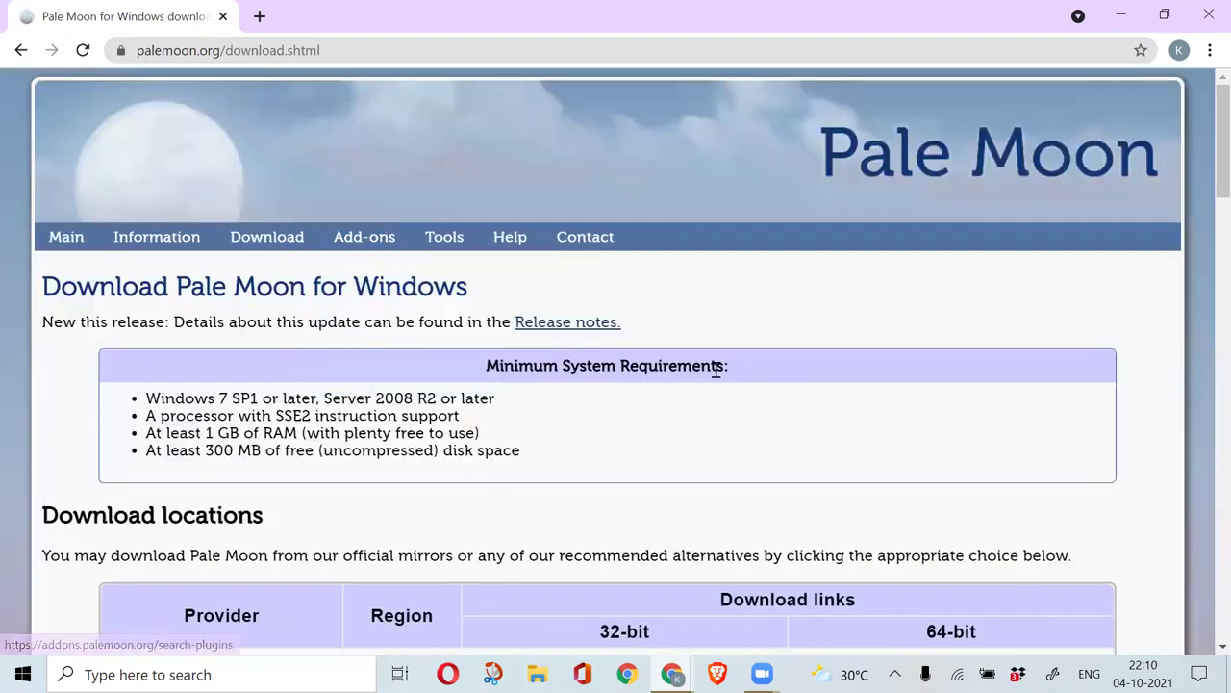
{"action": "scroll", "coordinate": [716, 370], "scroll_direction": "down", "scroll_amount": 2}
{"action": "scroll", "coordinate": [716, 370], "scroll_direction": "down", "scroll_amount": 2}
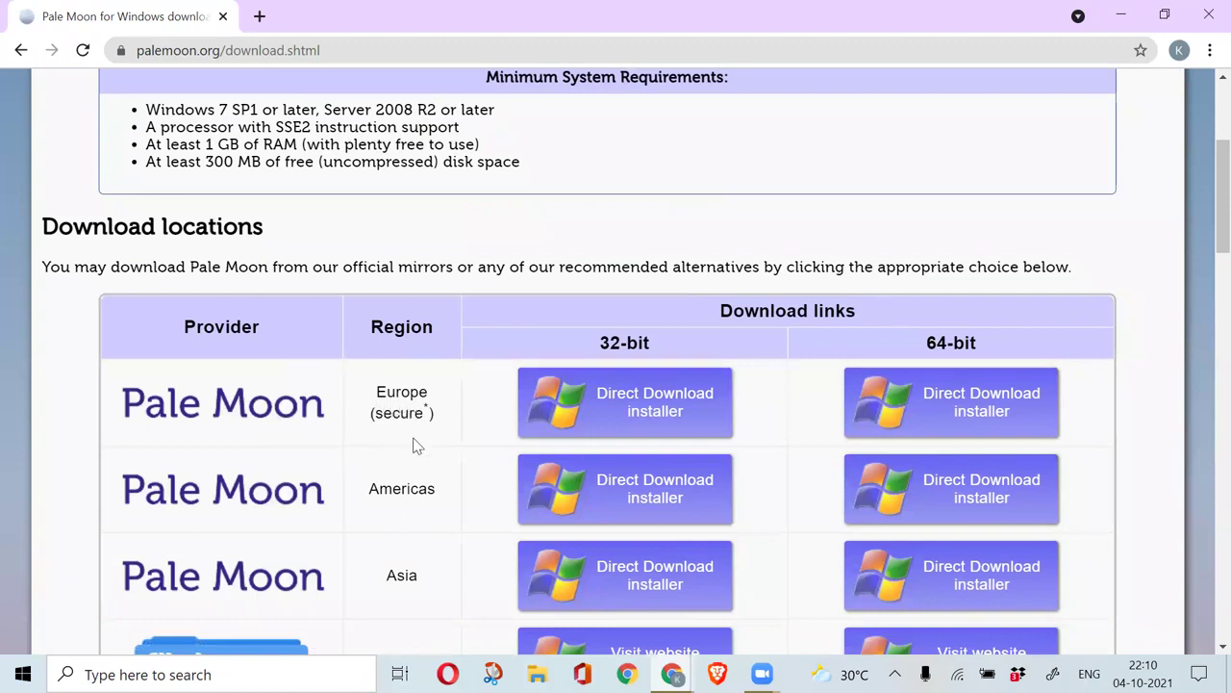
{"action": "left_click", "coordinate": [931, 414]}
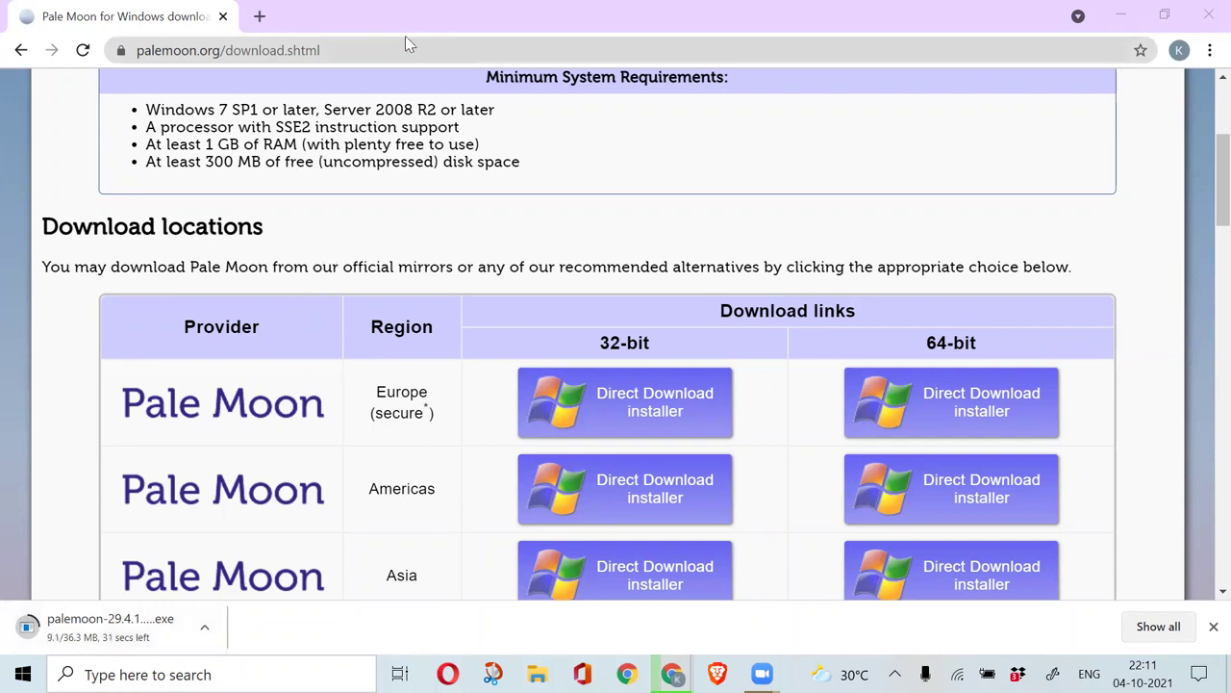
- Search Google for "java download" in a new tab
{"action": "left_click", "coordinate": [258, 16]}
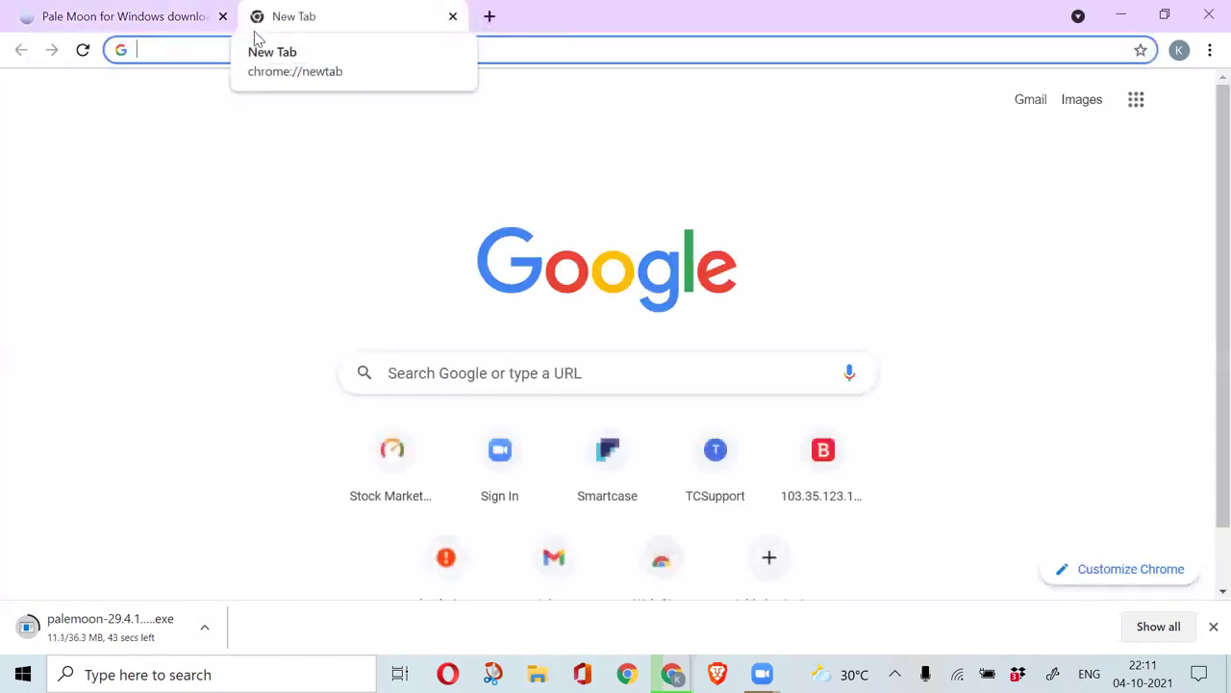
{"action": "type", "text": "java download"}
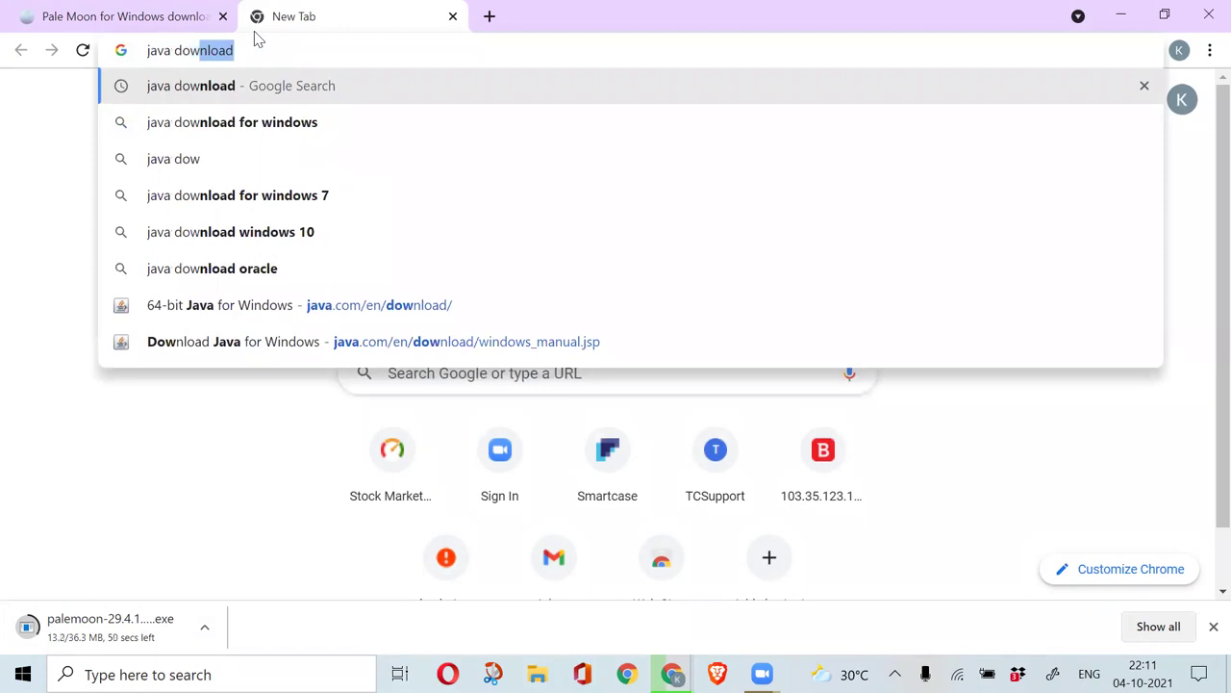
{"action": "key", "text": "Return"}
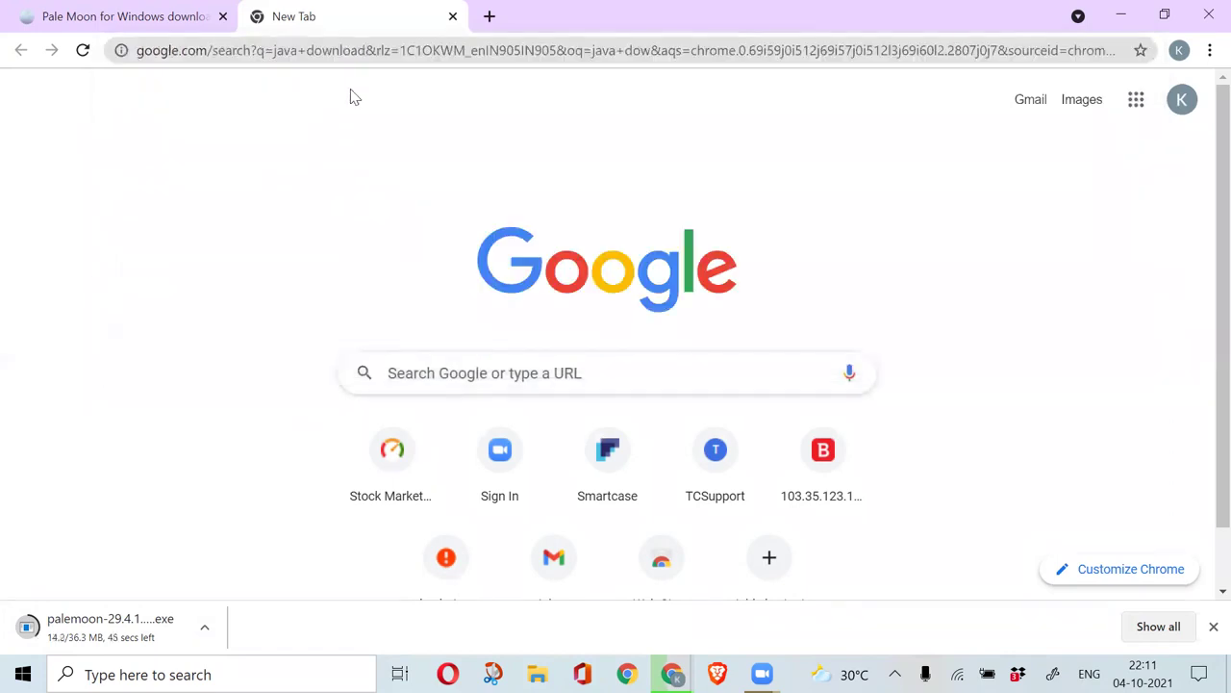
- Open the Java Downloads for Windows page on java.com and download the Windows Offline installer
{"action": "scroll", "coordinate": [322, 308], "scroll_direction": "down", "scroll_amount": 1}
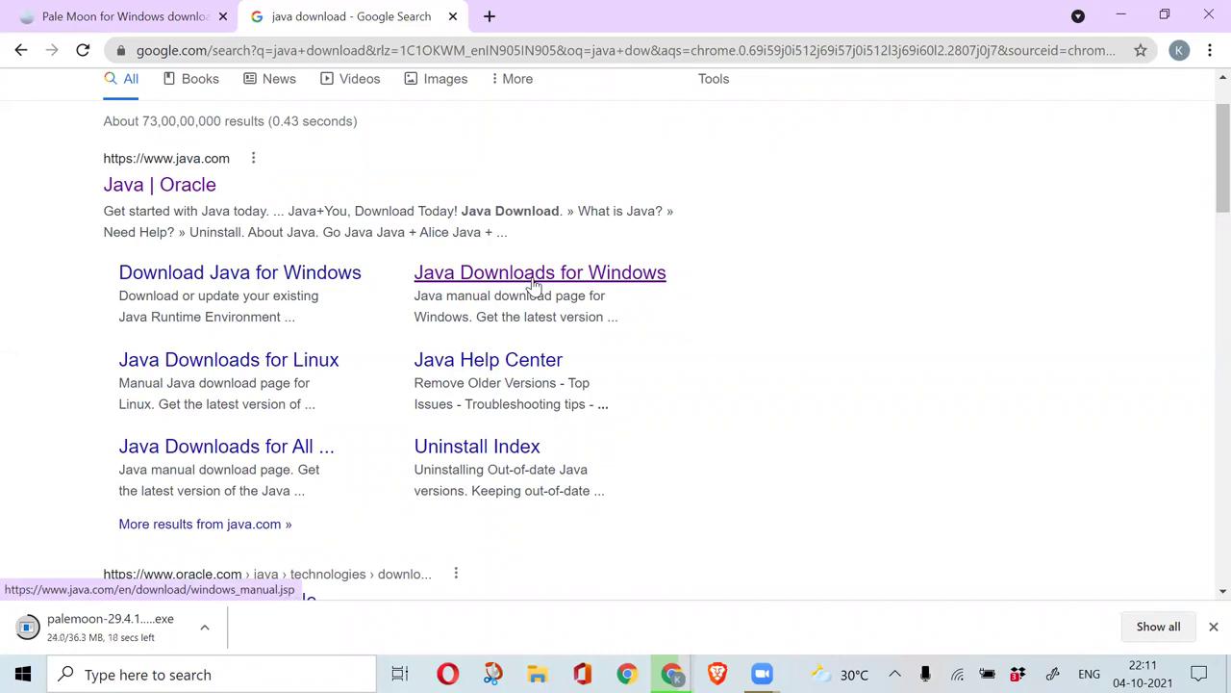
{"action": "left_click", "coordinate": [460, 274]}
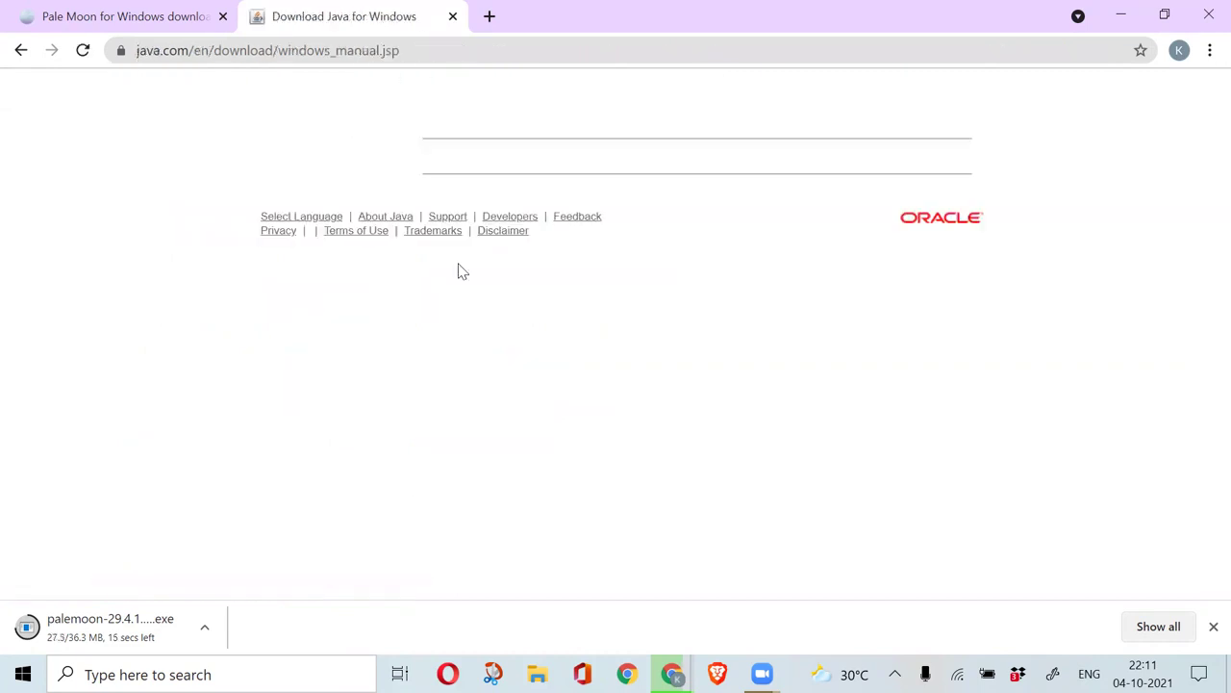
{"action": "scroll", "coordinate": [703, 324], "scroll_direction": "down", "scroll_amount": 3}
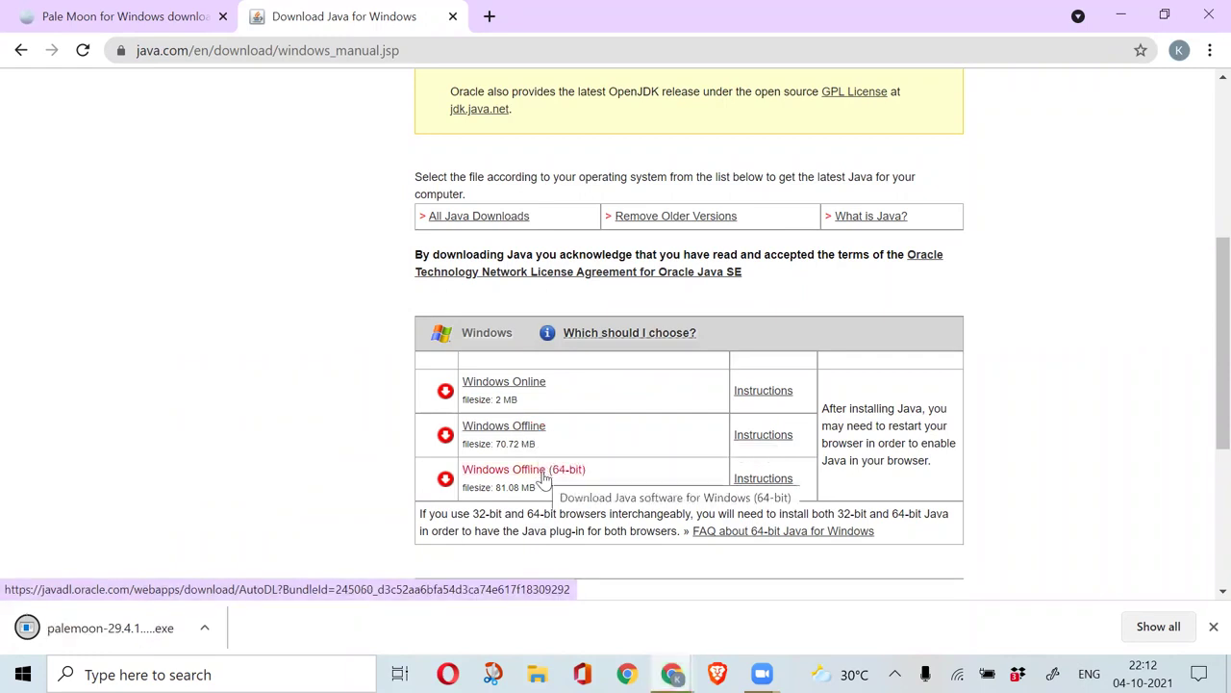
{"action": "left_click", "coordinate": [525, 430]}
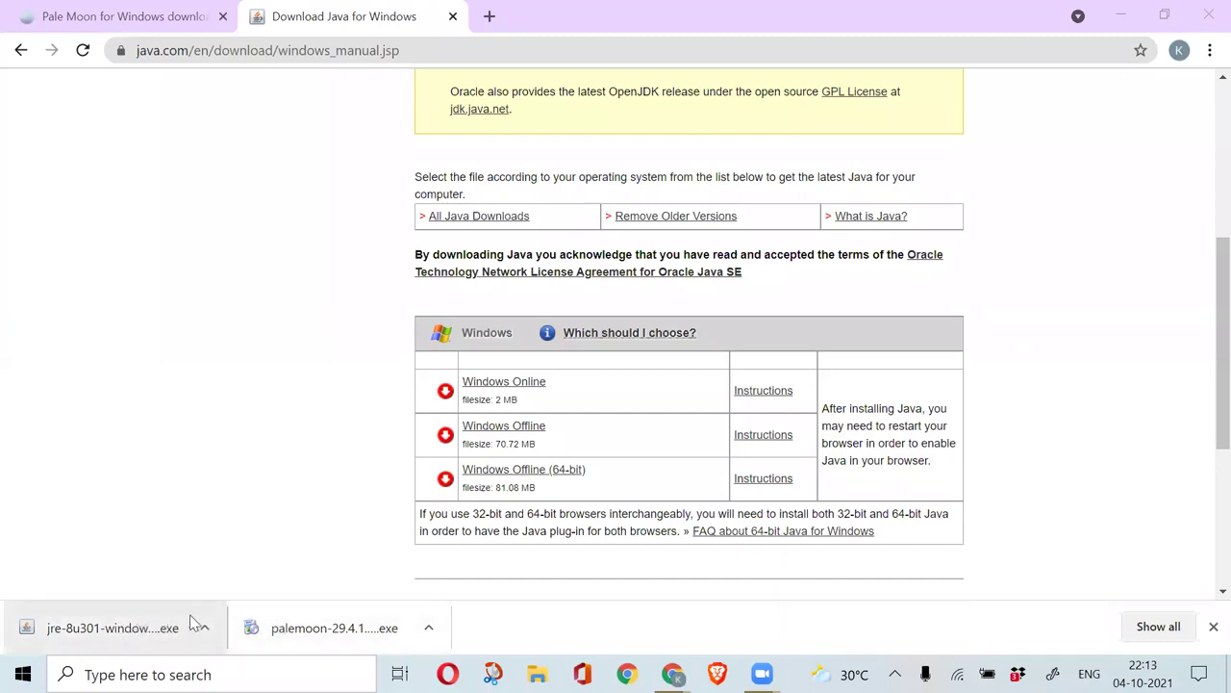
- Run the downloaded Pale Moon installer and complete a Standard setup with Launch Pale Moon now enabled
{"action": "left_click", "coordinate": [430, 630]}
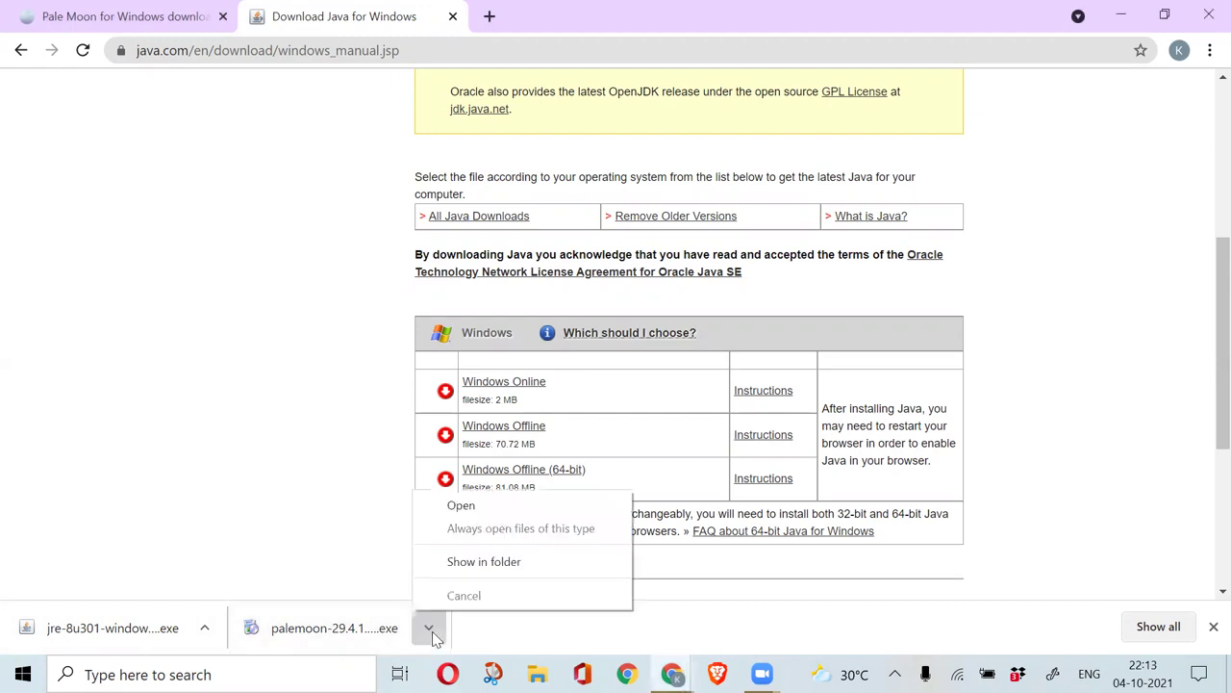
{"action": "left_click", "coordinate": [452, 508]}
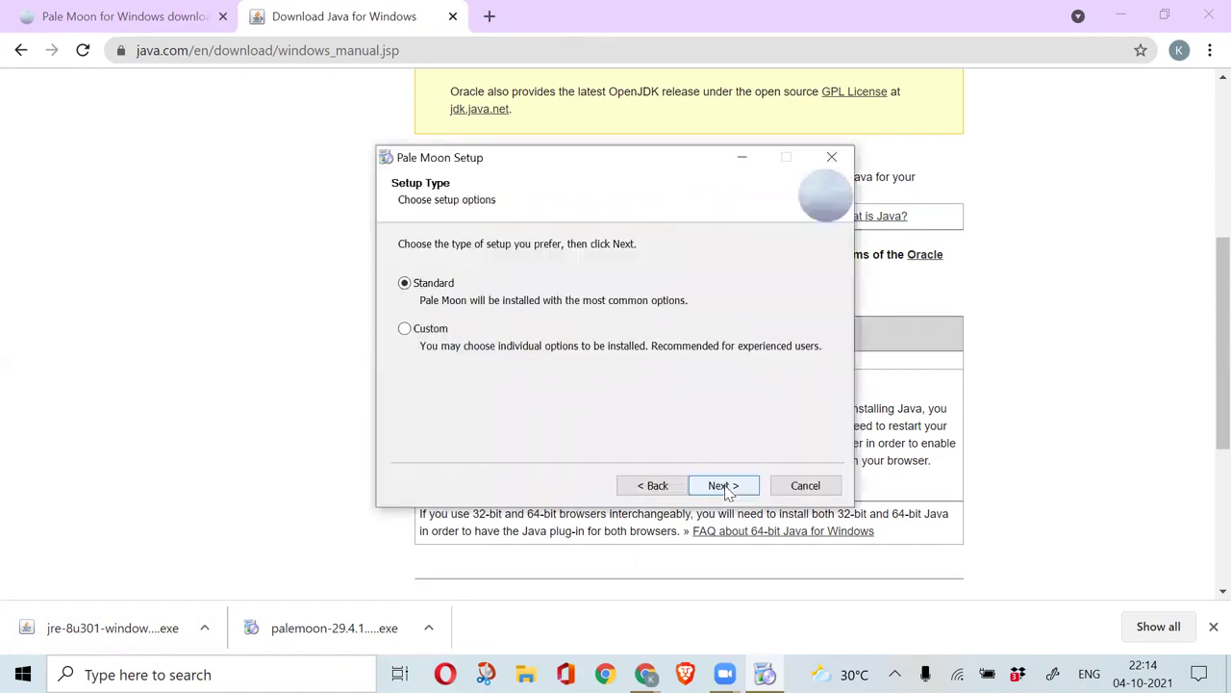
{"action": "left_click", "coordinate": [725, 486]}
{"action": "left_click", "coordinate": [727, 488]}
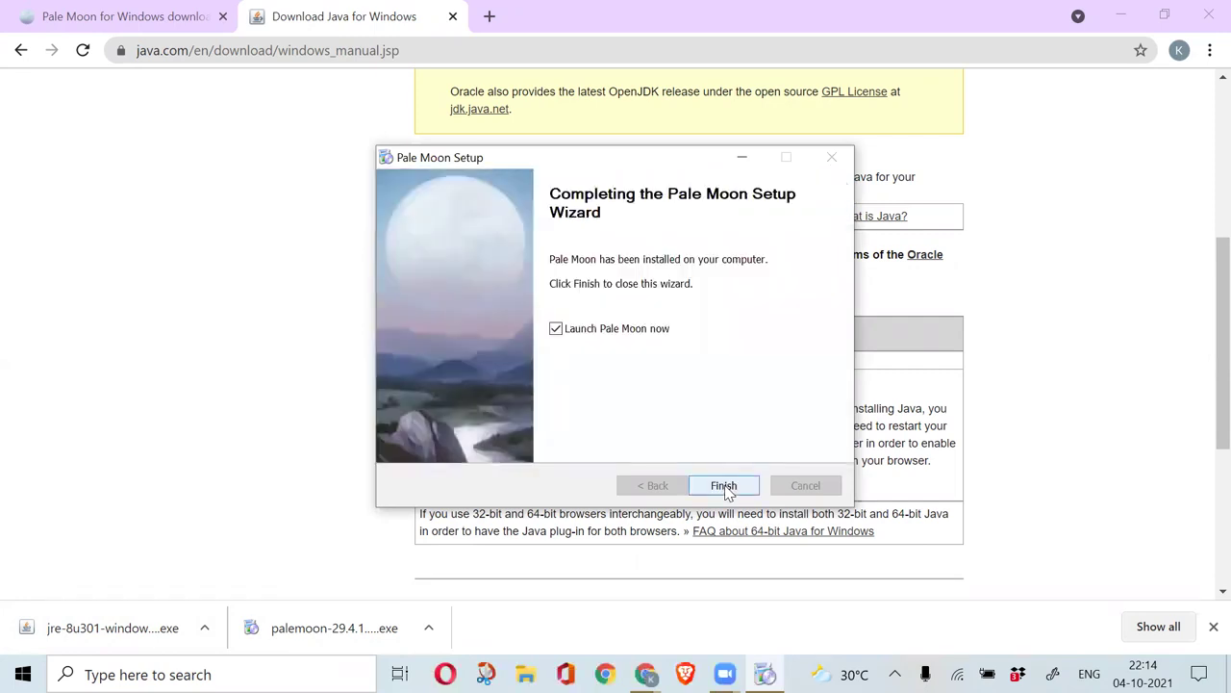
{"action": "left_click", "coordinate": [723, 485]}
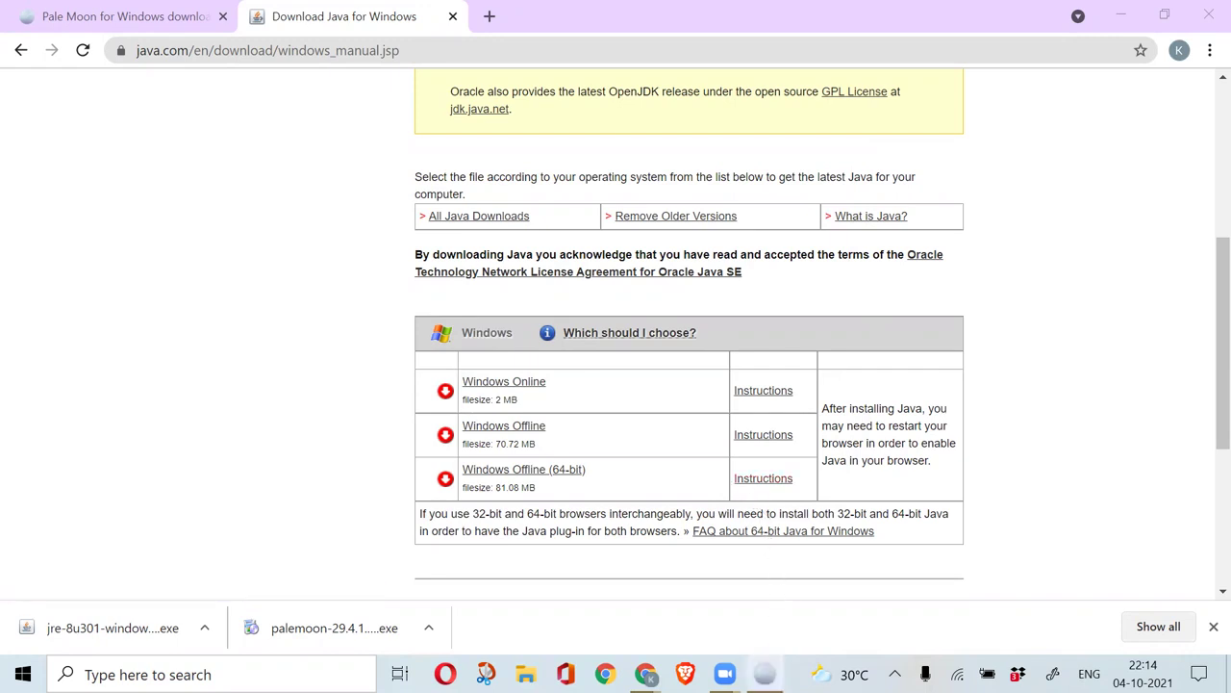
- Switch to the Pale Moon browser, load its bookmarked Pale Moon page and close the extra second tab
{"action": "mouse_move", "coordinate": [765, 674]}
{"action": "left_click", "coordinate": [777, 640]}
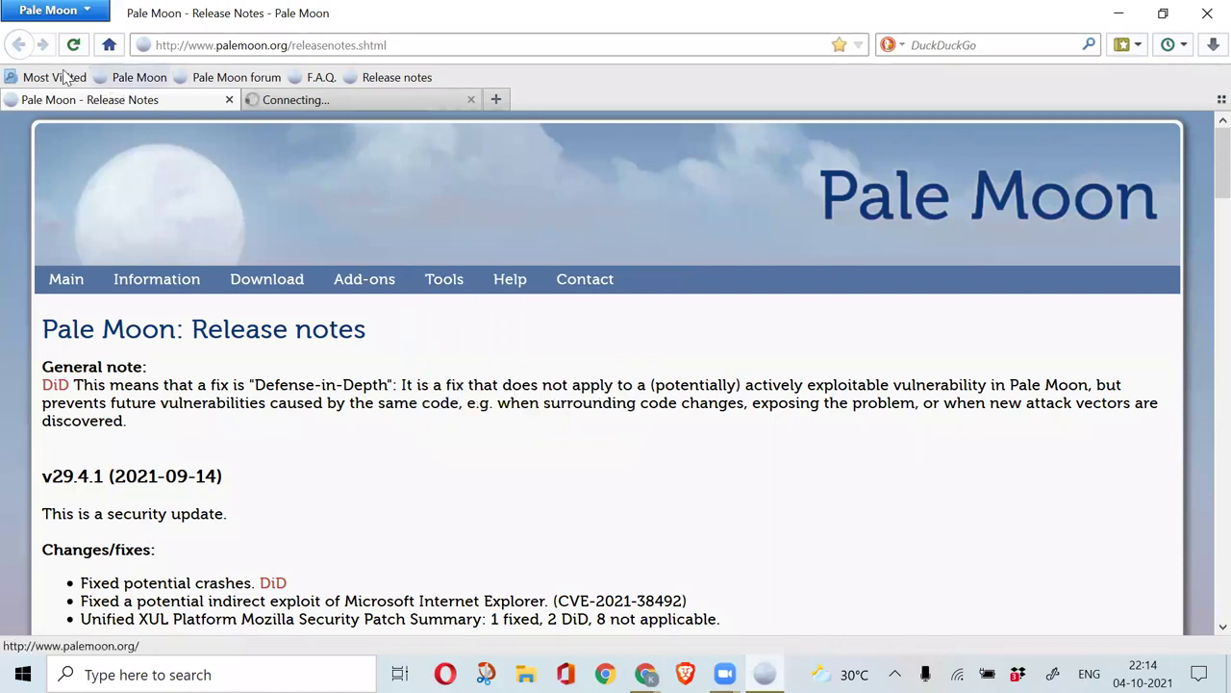
{"action": "left_click", "coordinate": [139, 77]}
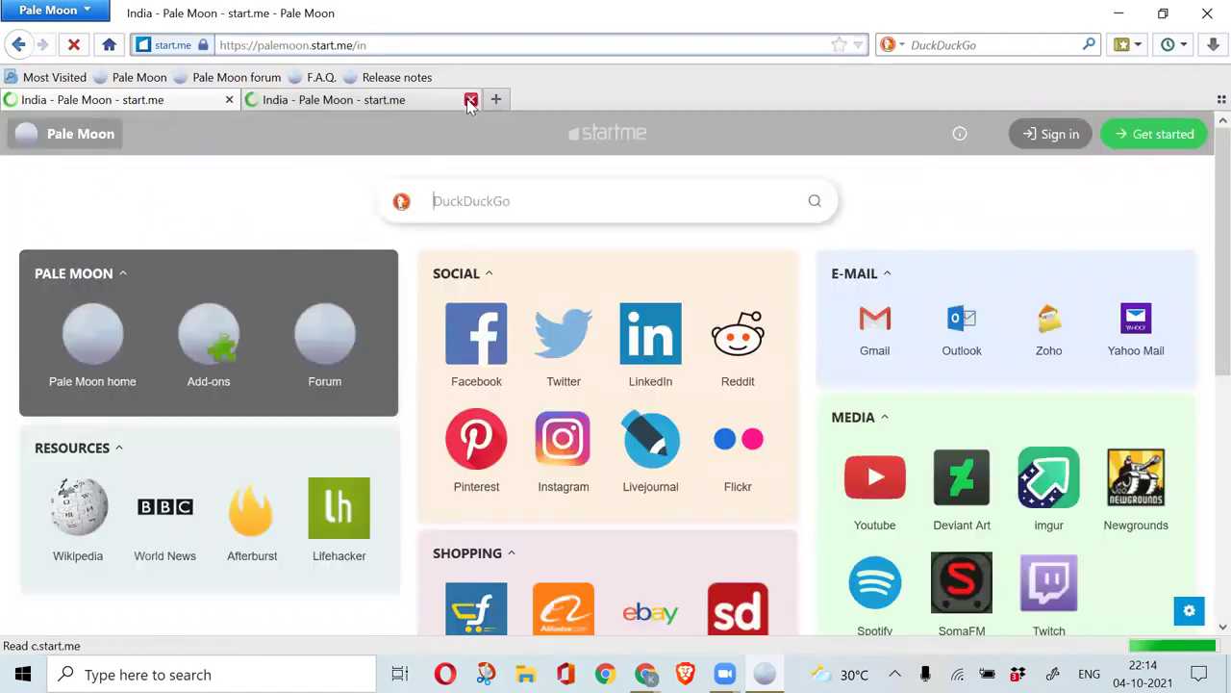
{"action": "left_click", "coordinate": [469, 100]}
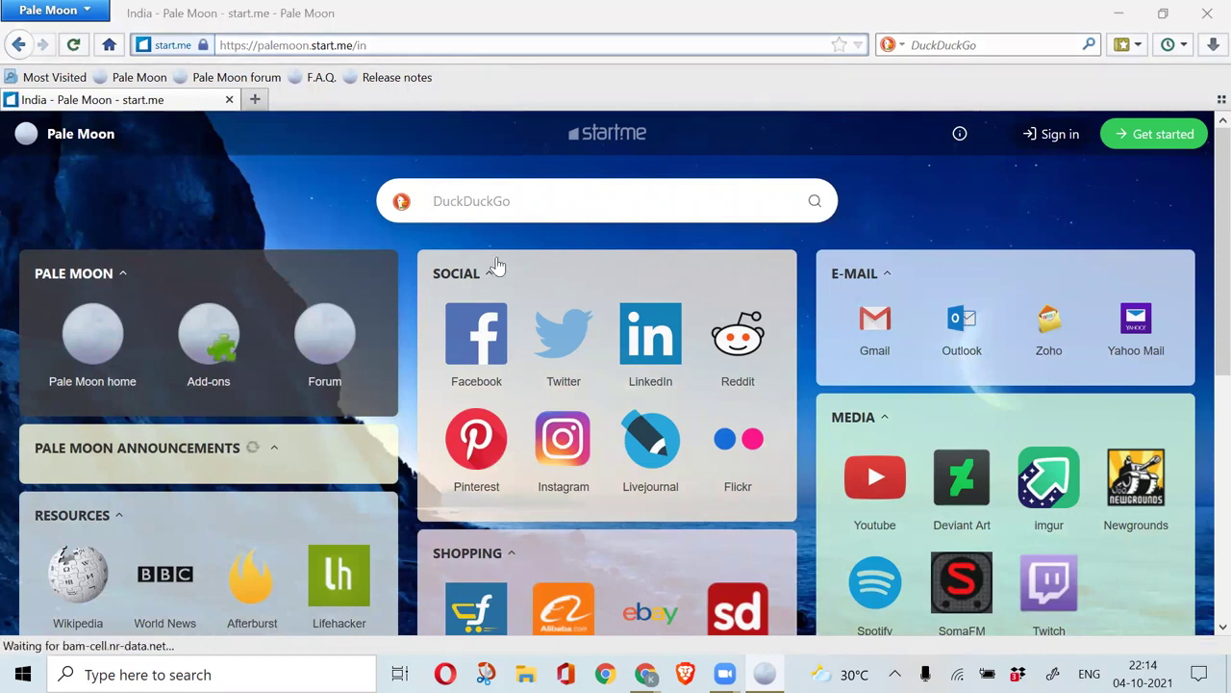
- Load traderscockpit.com in the current Pale Moon tab
{"action": "left_click", "coordinate": [343, 44]}
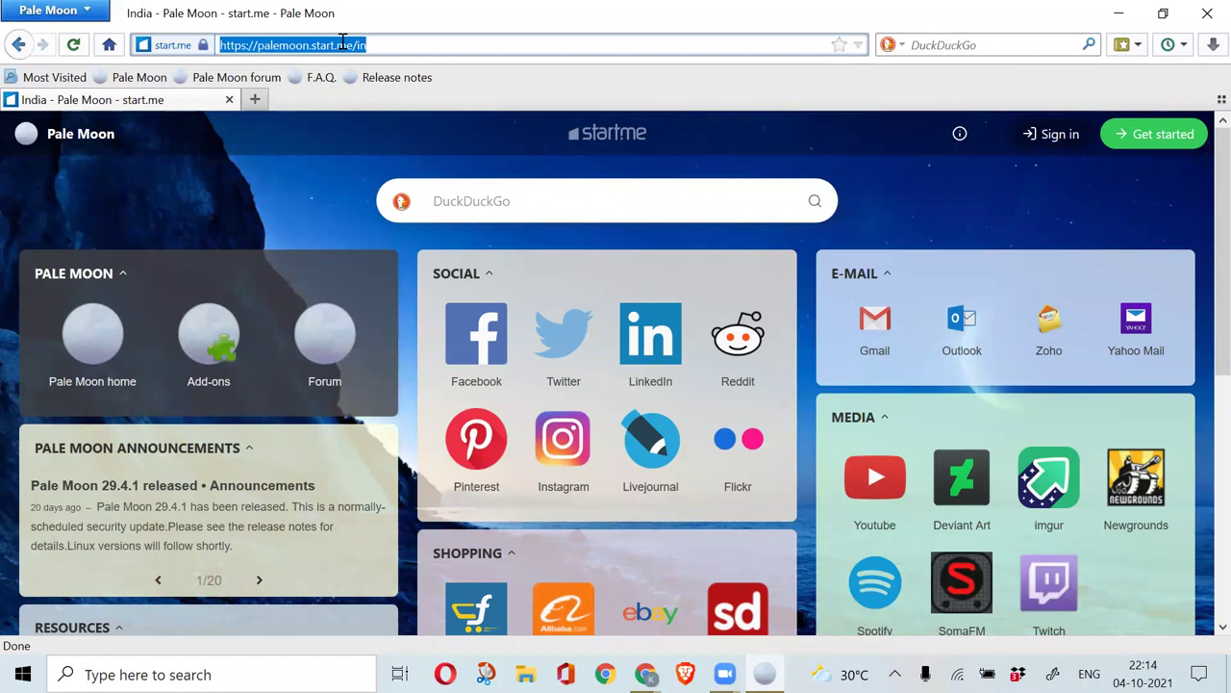
{"action": "type", "text": "traderscockpit.com/"}
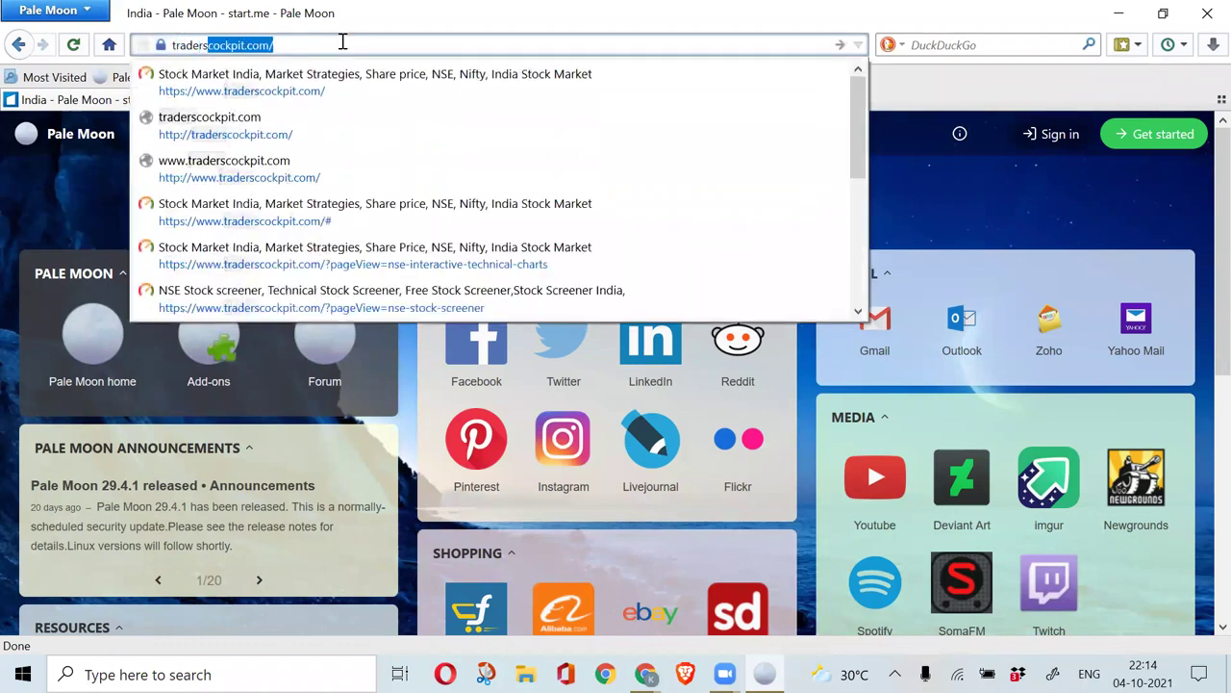
{"action": "key", "text": "Return"}
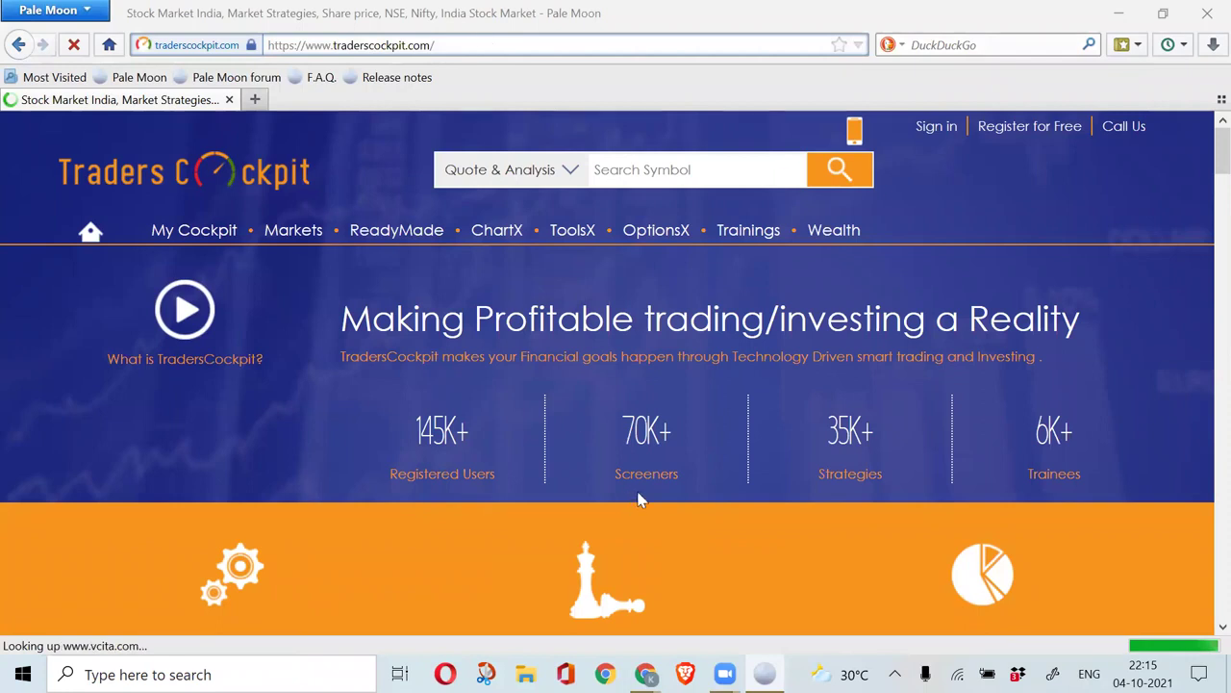
- Switch back to the Java download page in Chrome and launch the downloaded jre-8u301 installer
{"action": "key", "text": "alt+Tab"}
{"action": "key", "text": "alt+Tab"}
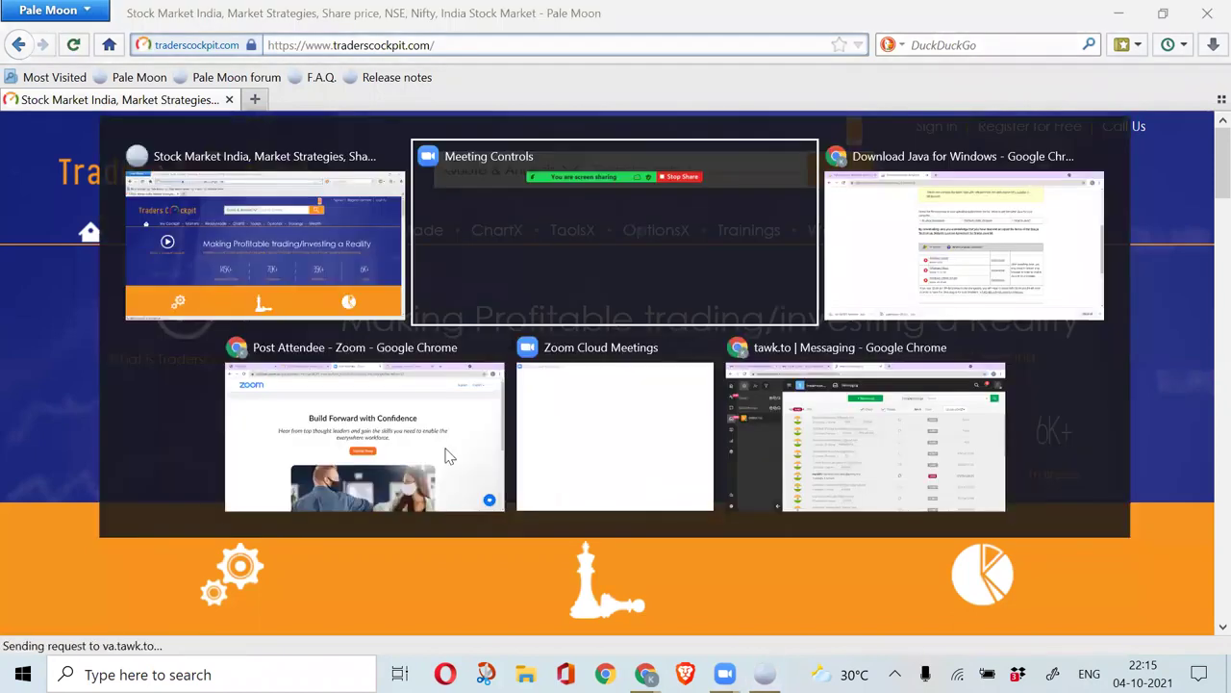
{"action": "key", "text": "Tab"}
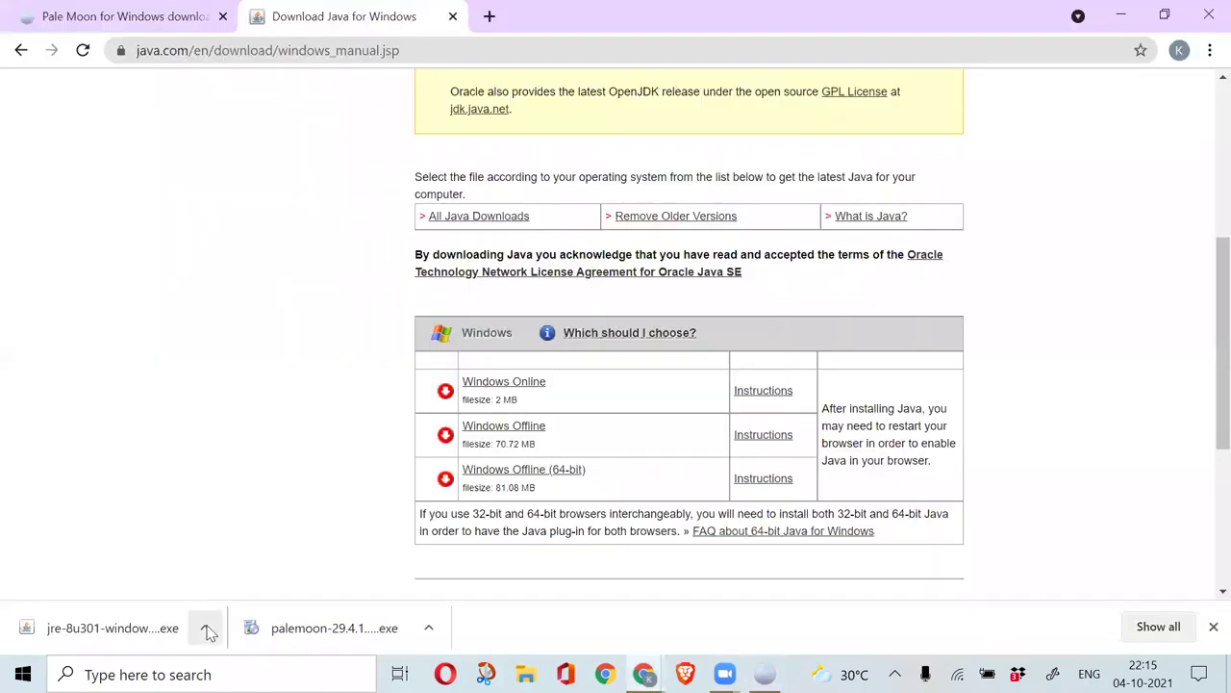
{"action": "left_click", "coordinate": [204, 631]}
{"action": "left_click", "coordinate": [240, 508]}
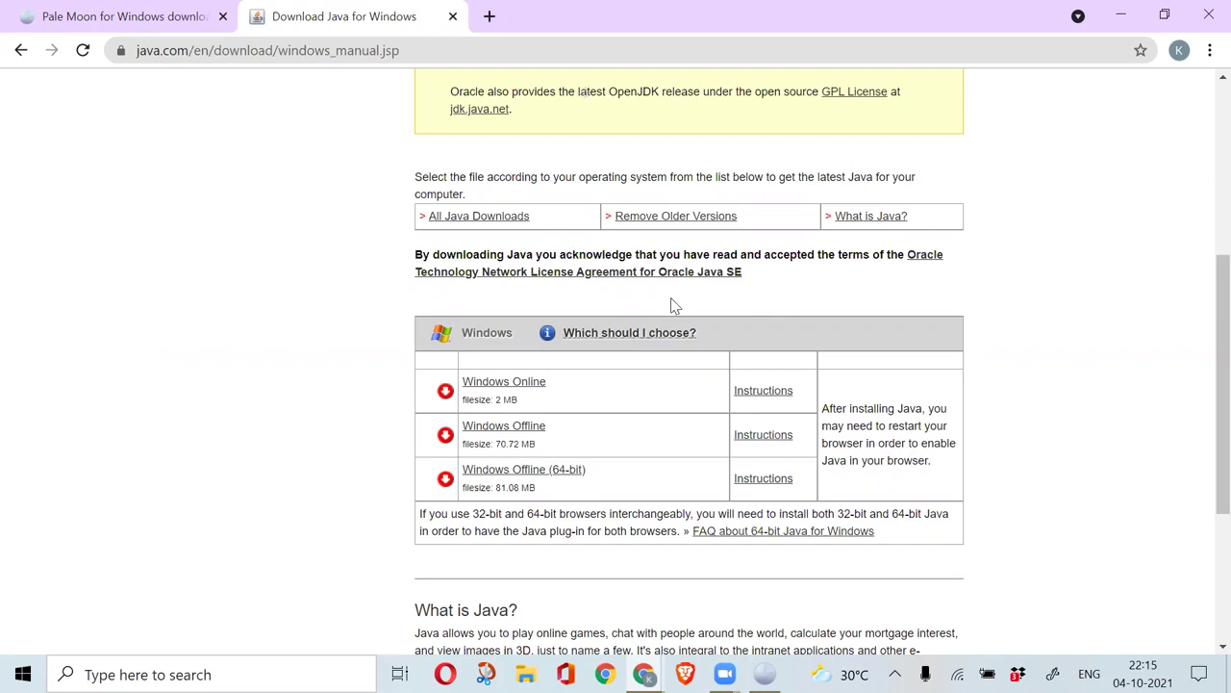
- Install Java with Restore Java security prompts enabled, then close the completed setup
{"action": "scroll", "coordinate": [691, 337], "scroll_direction": "down", "scroll_amount": 2}
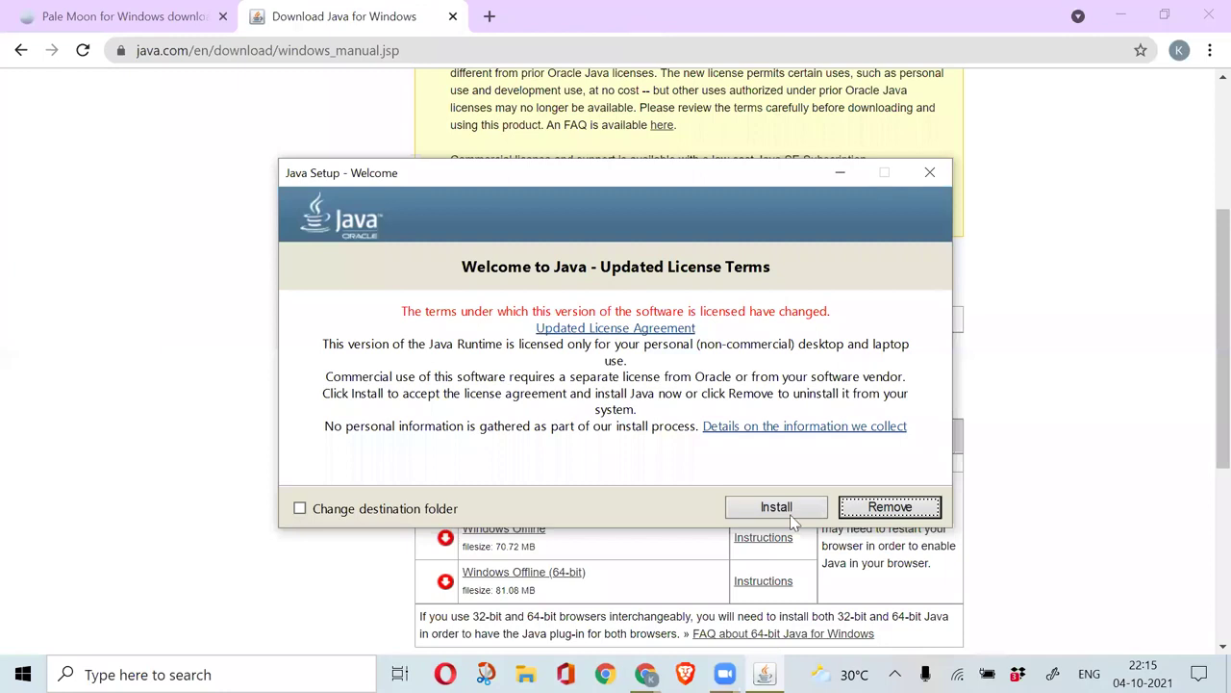
{"action": "left_click", "coordinate": [793, 520]}
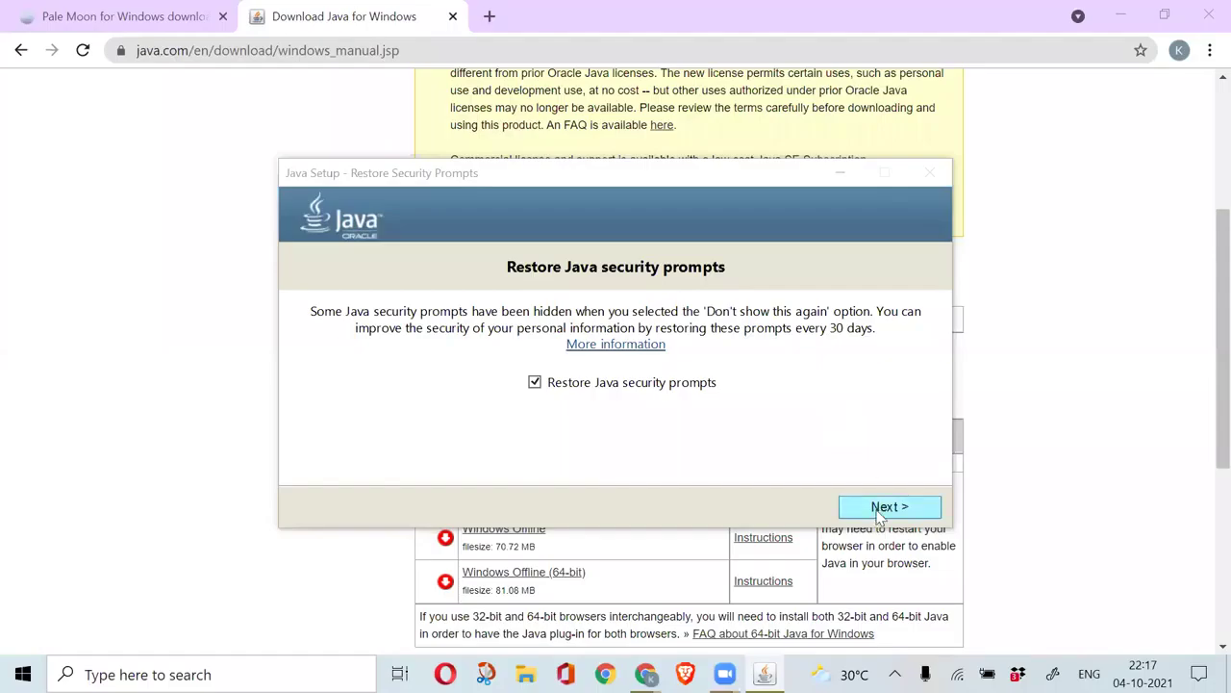
{"action": "left_click", "coordinate": [878, 510]}
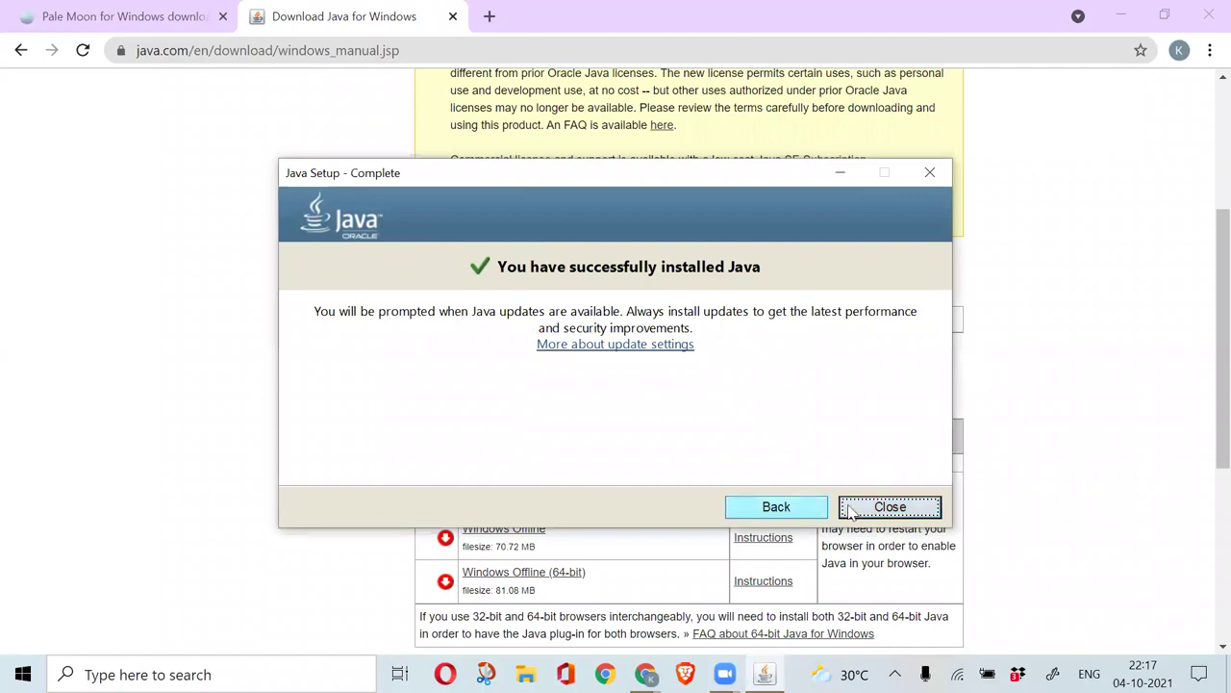
{"action": "left_click", "coordinate": [861, 510]}
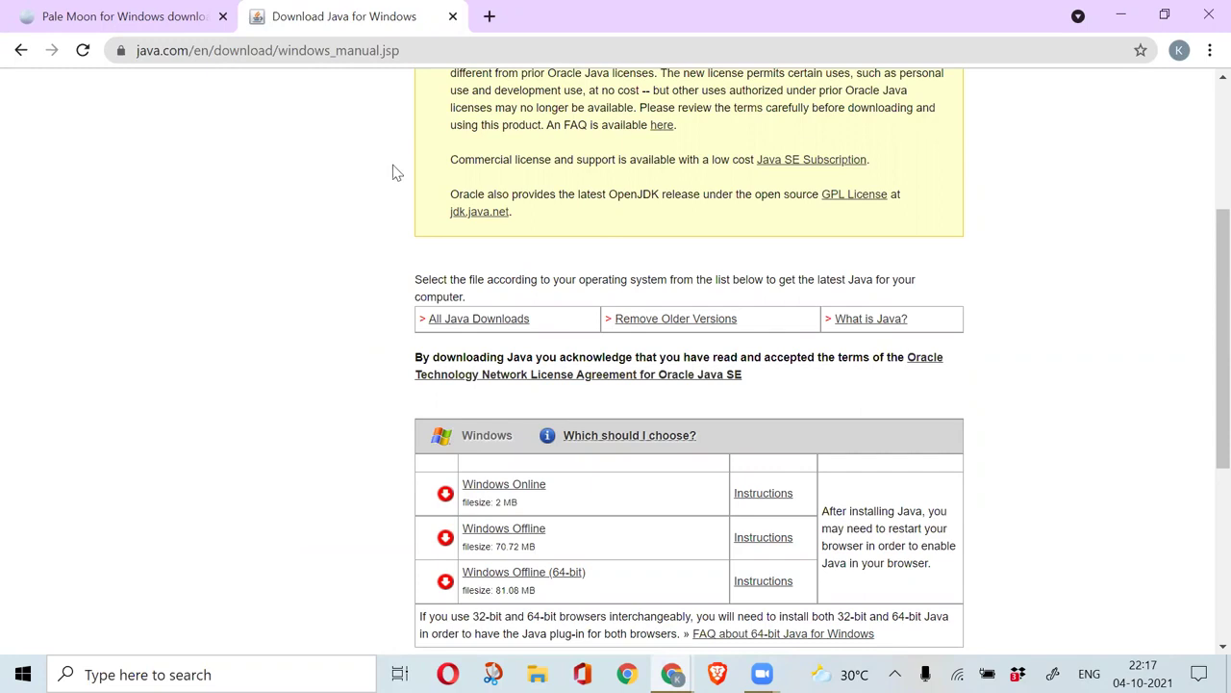
- Open traderscockpit.com in a new Chrome tab
{"action": "key", "text": "ctrl+t"}
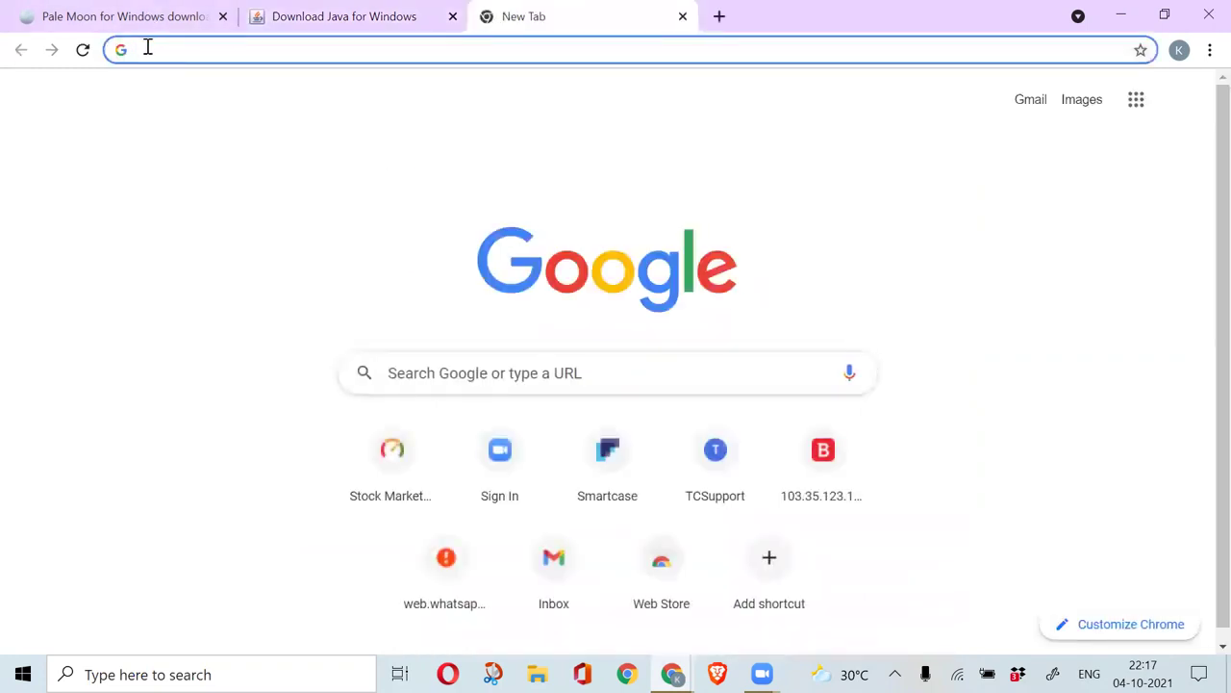
{"action": "type", "text": "tra"}
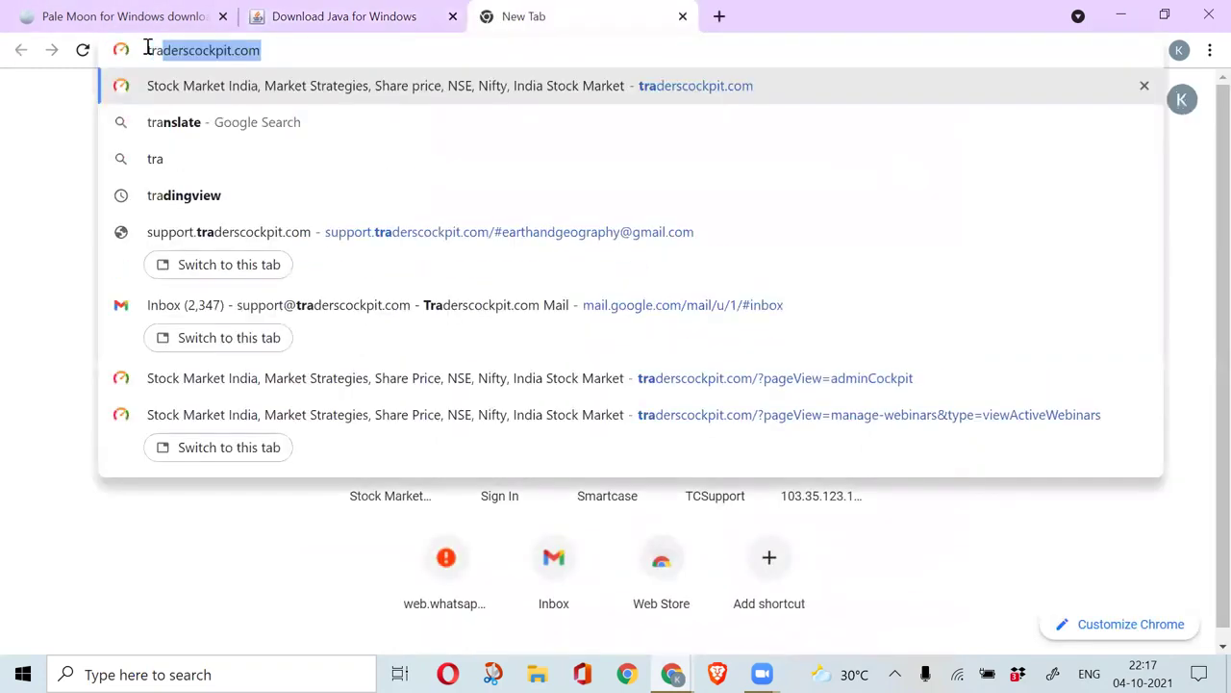
{"action": "key", "text": "Return"}
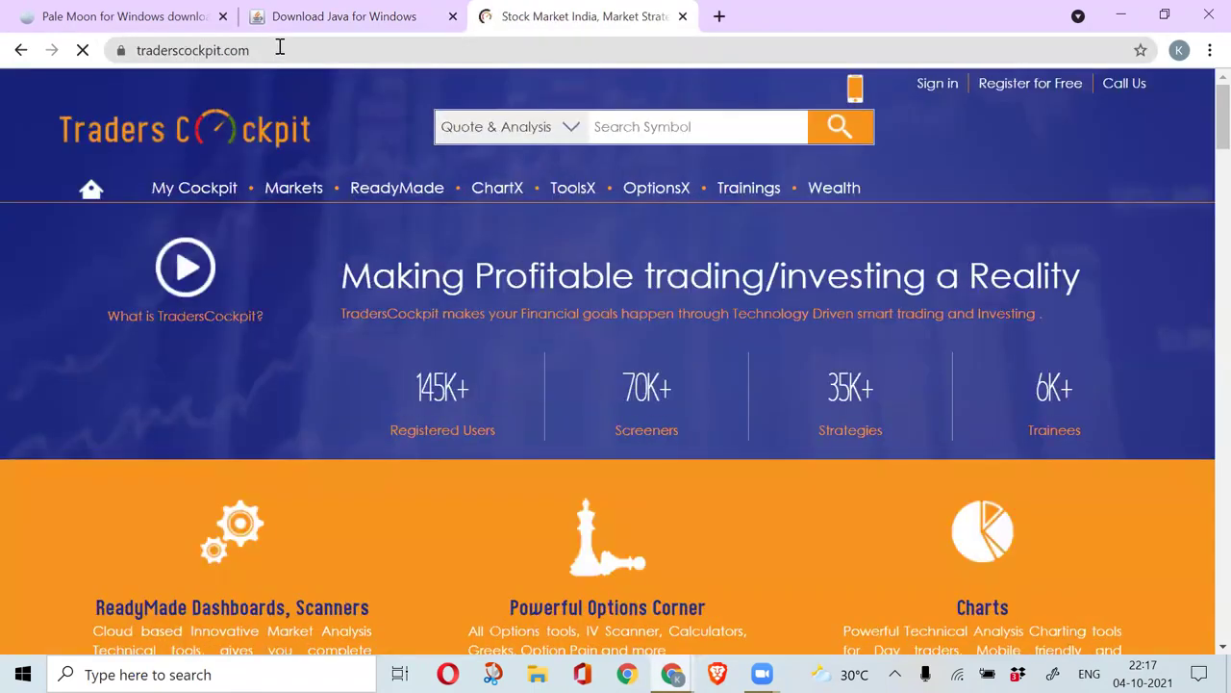
- Copy the full traderscockpit.com web address from the current Chrome tab
{"action": "left_click", "coordinate": [279, 48]}
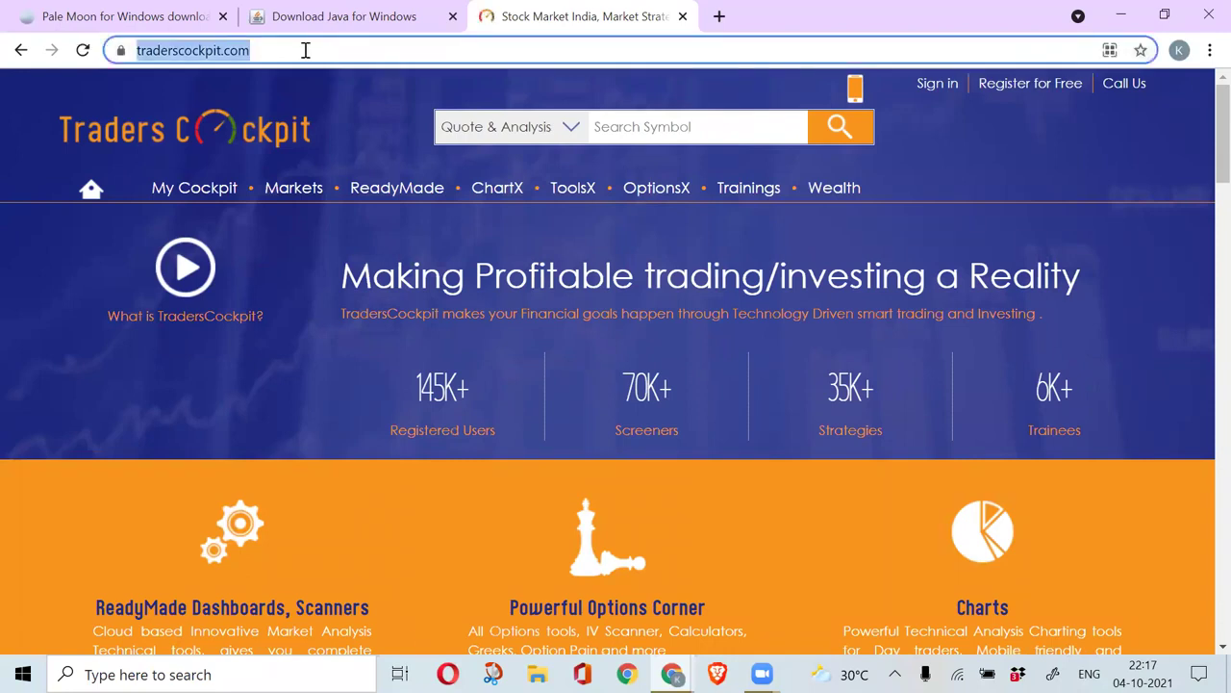
{"action": "right_click", "coordinate": [305, 50]}
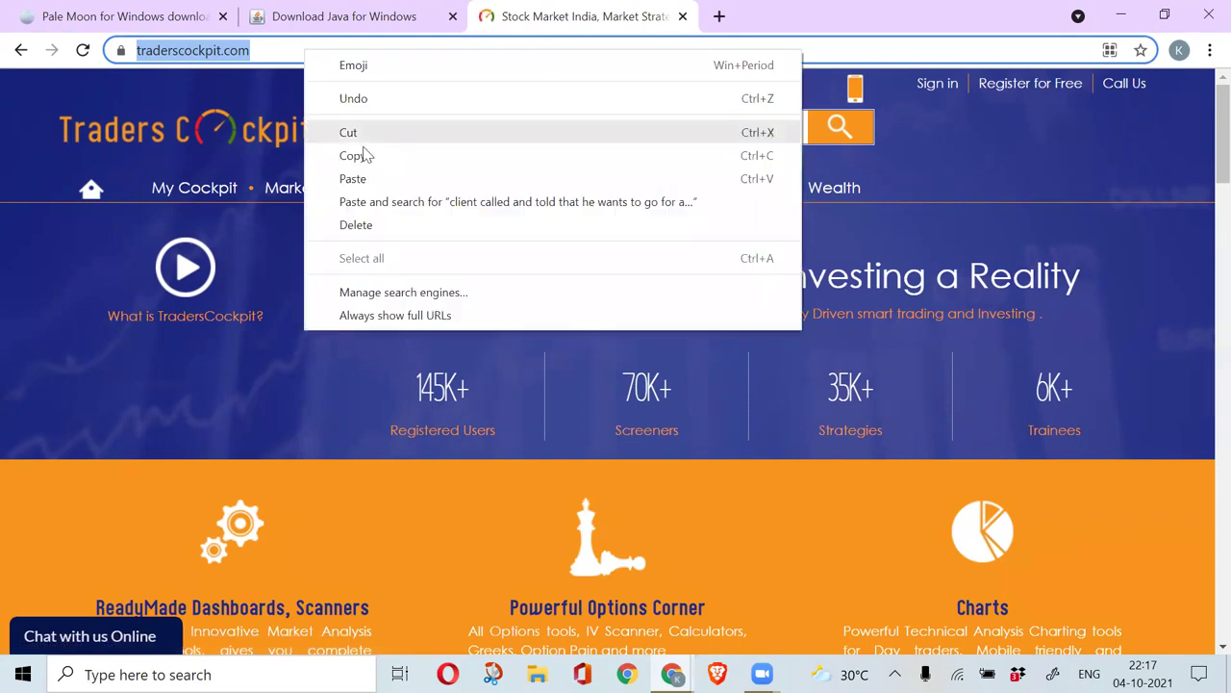
{"action": "left_click", "coordinate": [361, 155]}
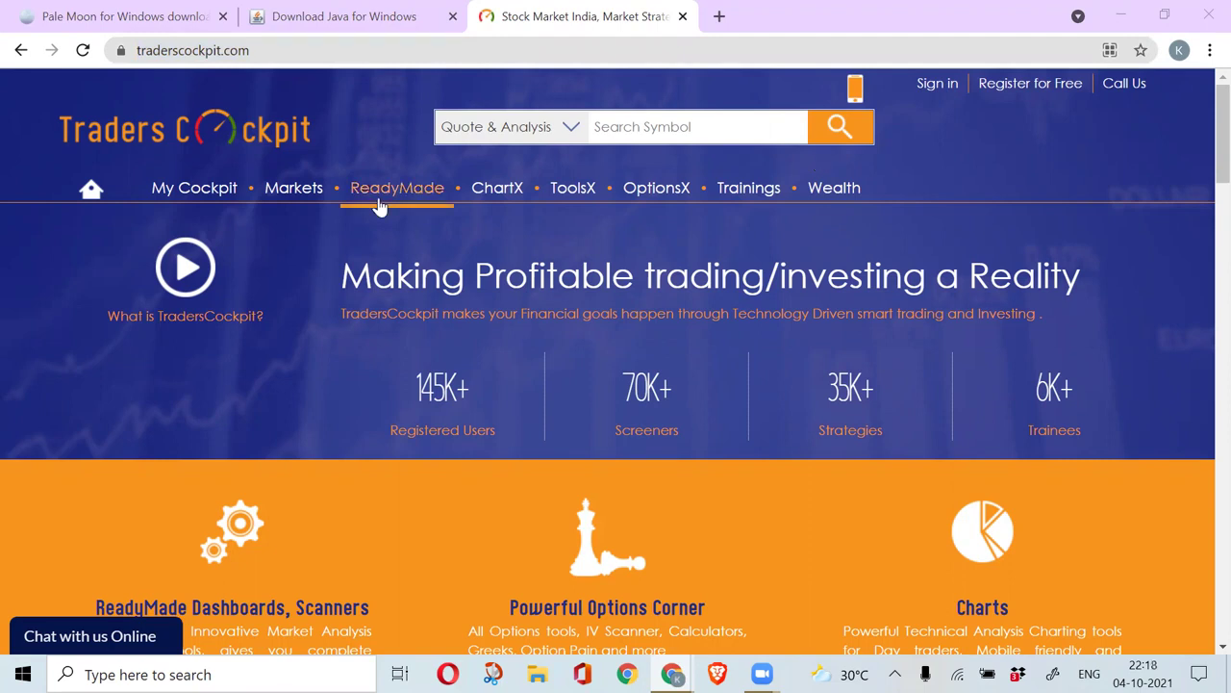
- Open the Java settings from the Programs category of the Windows Control Panel
{"action": "mouse_move", "coordinate": [380, 207]}
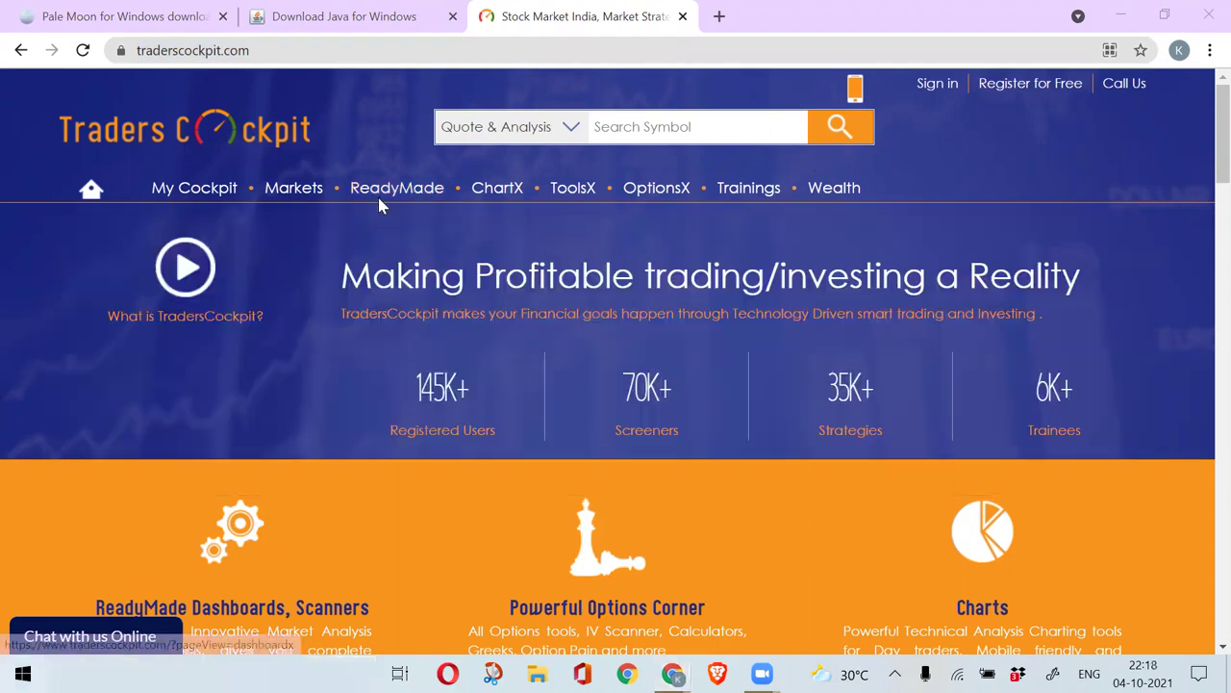
{"action": "key", "text": "super"}
{"action": "type", "text": "control"}
{"action": "left_click", "coordinate": [135, 239]}
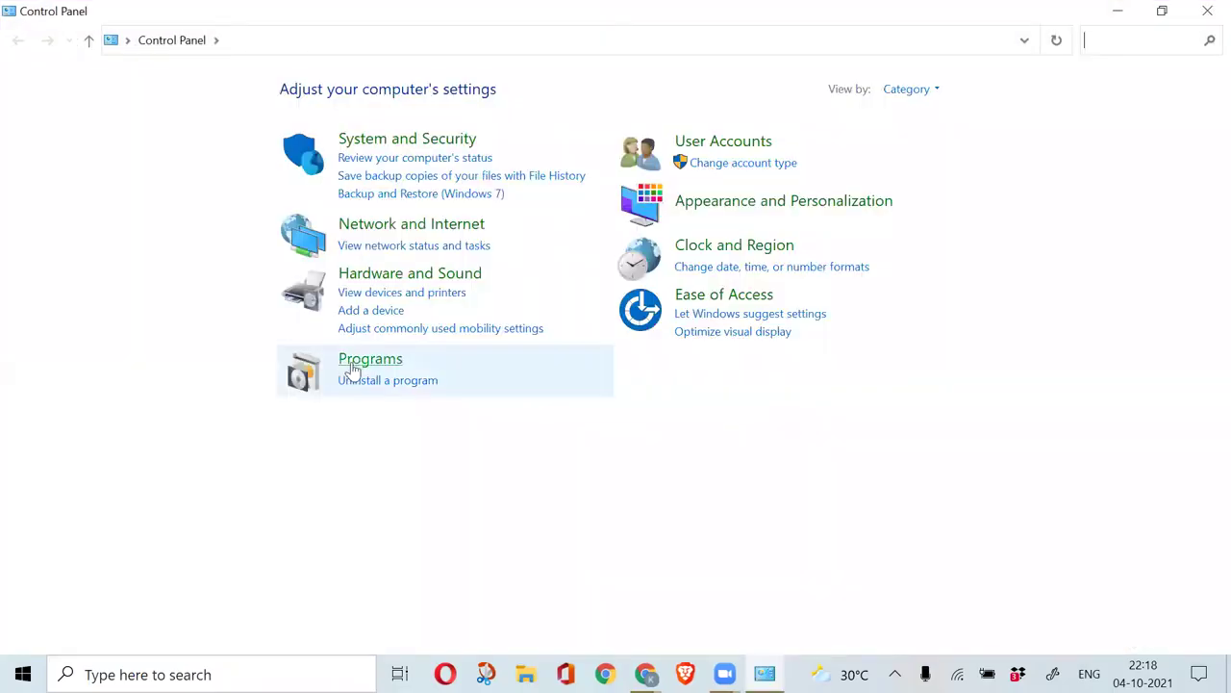
{"action": "left_click", "coordinate": [357, 369]}
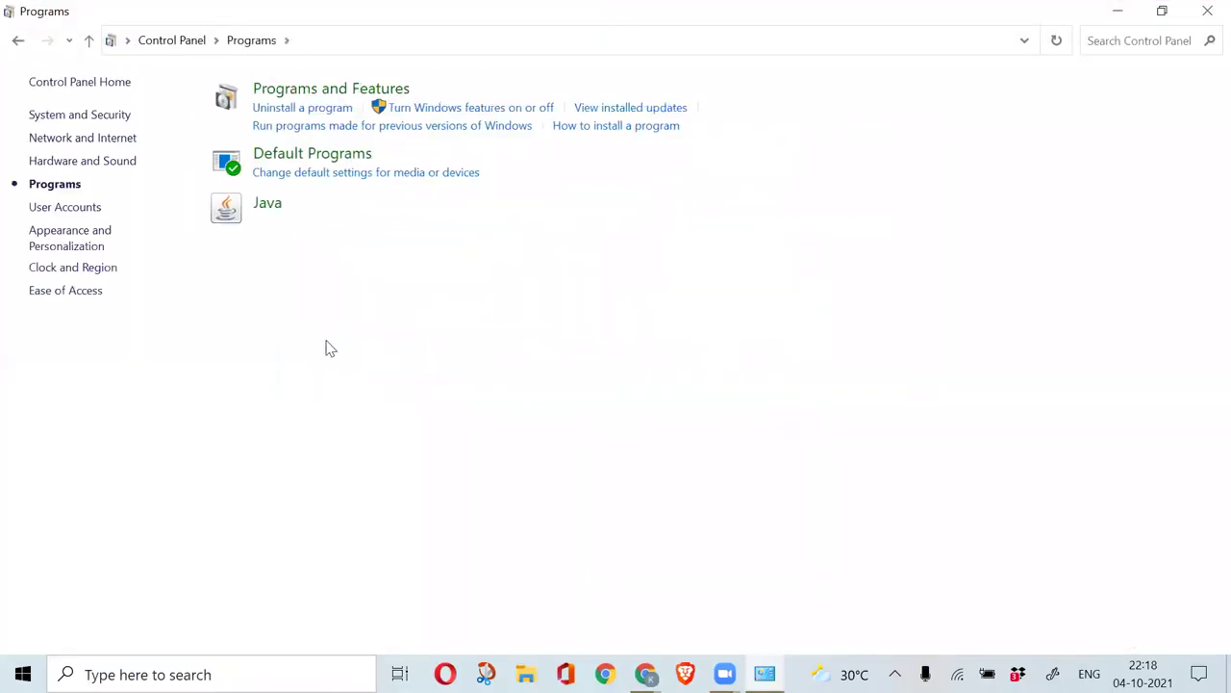
{"action": "left_click", "coordinate": [272, 208]}
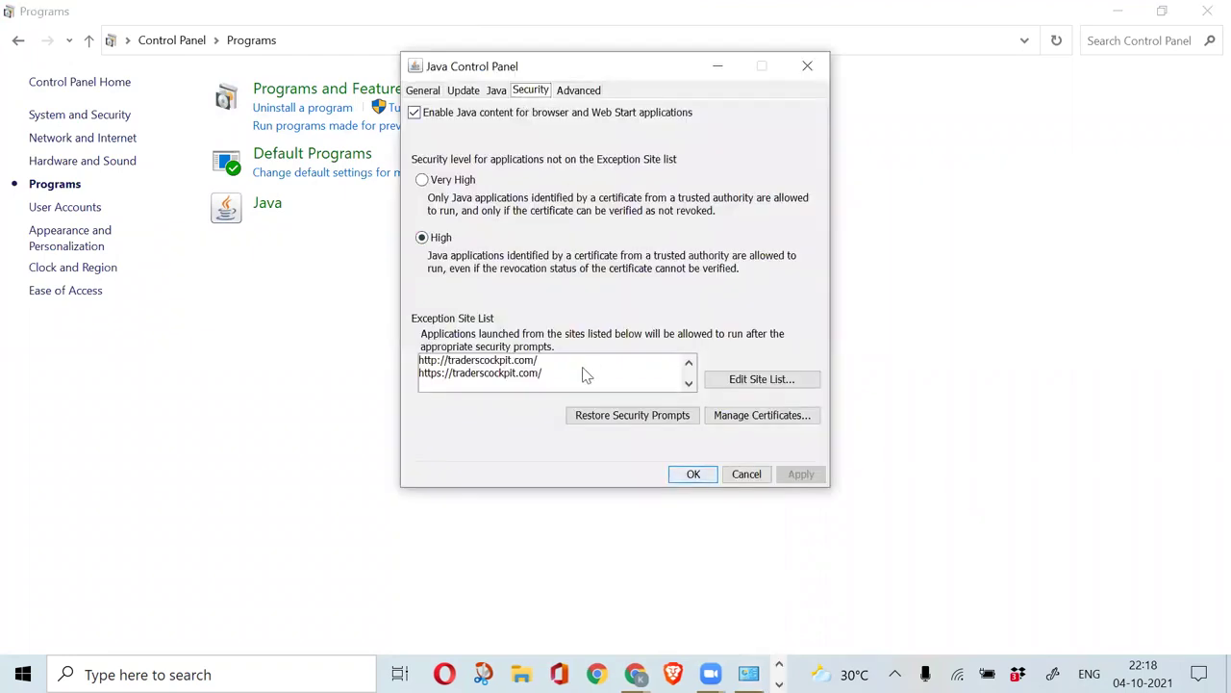
{"action": "left_click", "coordinate": [739, 384]}
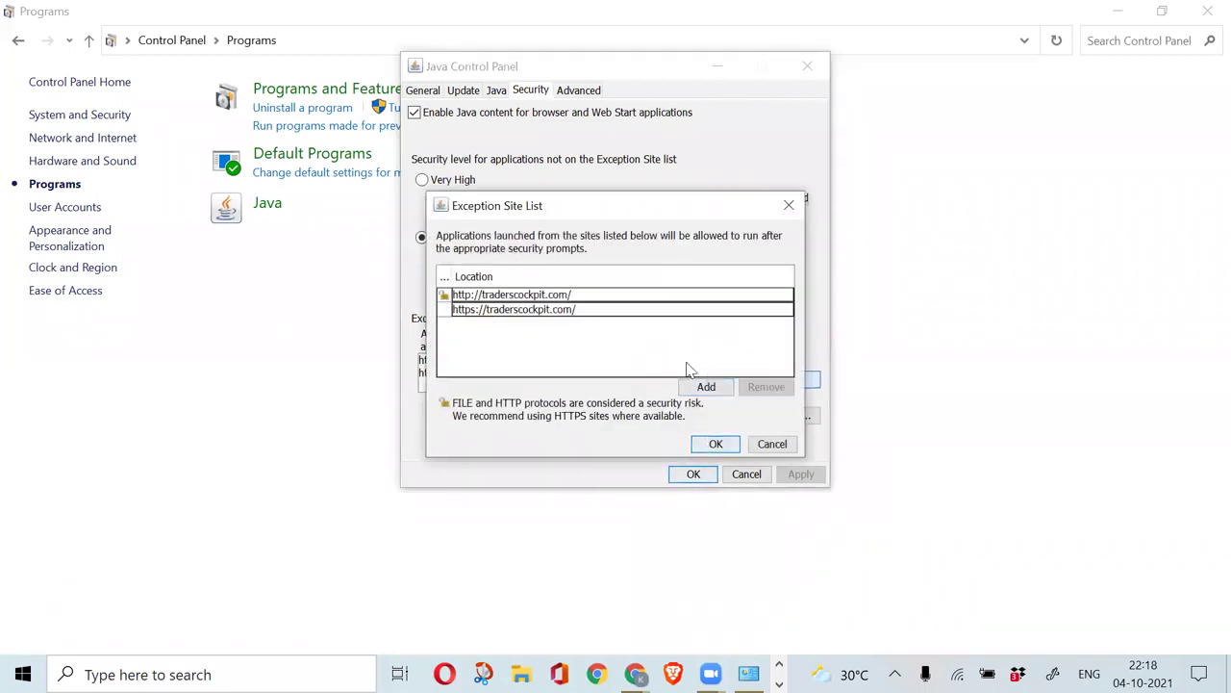
{"action": "left_click", "coordinate": [616, 310]}
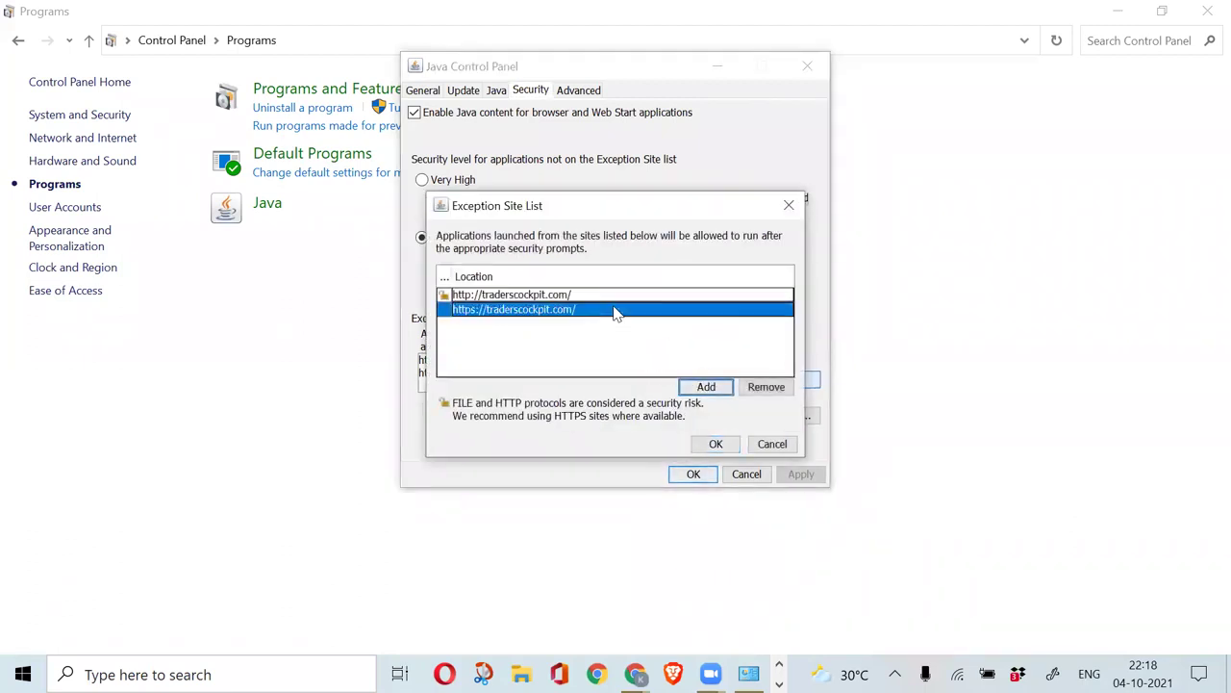
{"action": "left_click", "coordinate": [767, 387]}
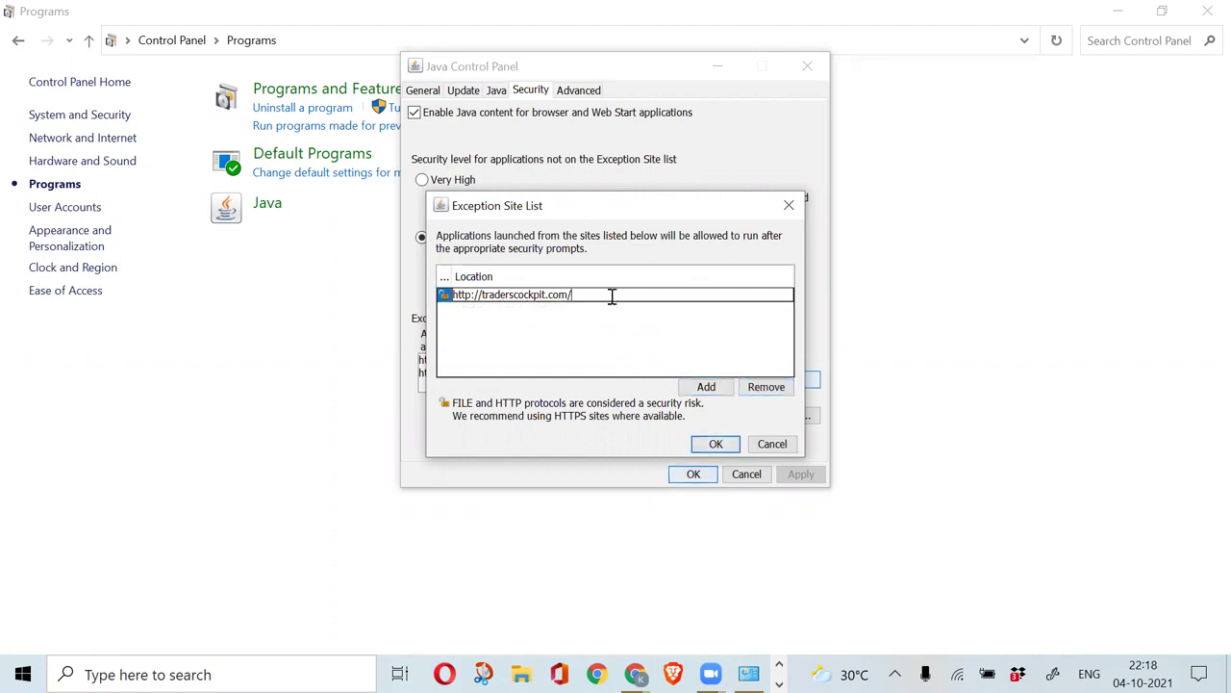
{"action": "key", "text": "BackSpace"}
{"action": "key", "text": "BackSpace"}
{"action": "key", "text": "BackSpace"}
{"action": "key", "text": "BackSpace"}
{"action": "key", "text": "BackSpace"}
{"action": "key", "text": "BackSpace"}
{"action": "key", "text": "BackSpace"}
{"action": "key", "text": "BackSpace"}
{"action": "key", "text": "BackSpace"}
{"action": "key", "text": "BackSpace"}
{"action": "key", "text": "BackSpace"}
{"action": "key", "text": "BackSpace"}
{"action": "key", "text": "BackSpace"}
{"action": "key", "text": "BackSpace"}
{"action": "key", "text": "BackSpace"}
{"action": "key", "text": "BackSpace"}
{"action": "key", "text": "BackSpace"}
{"action": "key", "text": "BackSpace"}
{"action": "key", "text": "BackSpace"}
{"action": "key", "text": "BackSpace"}
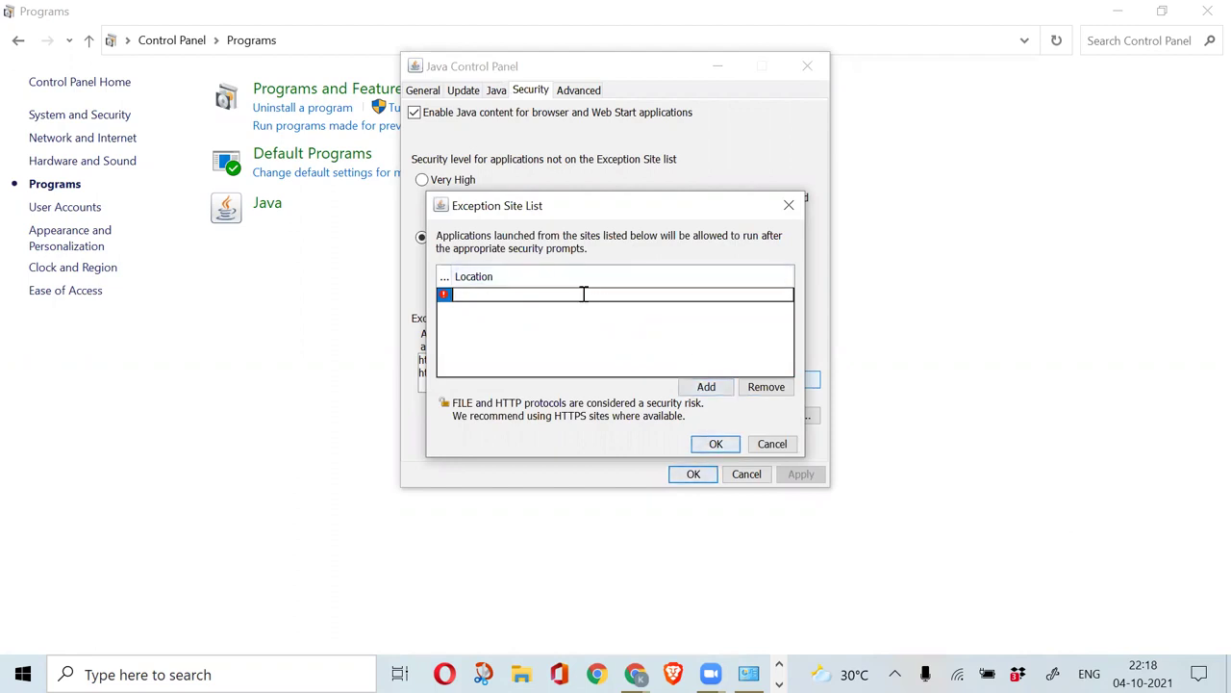
{"action": "key", "text": "ctrl+v"}
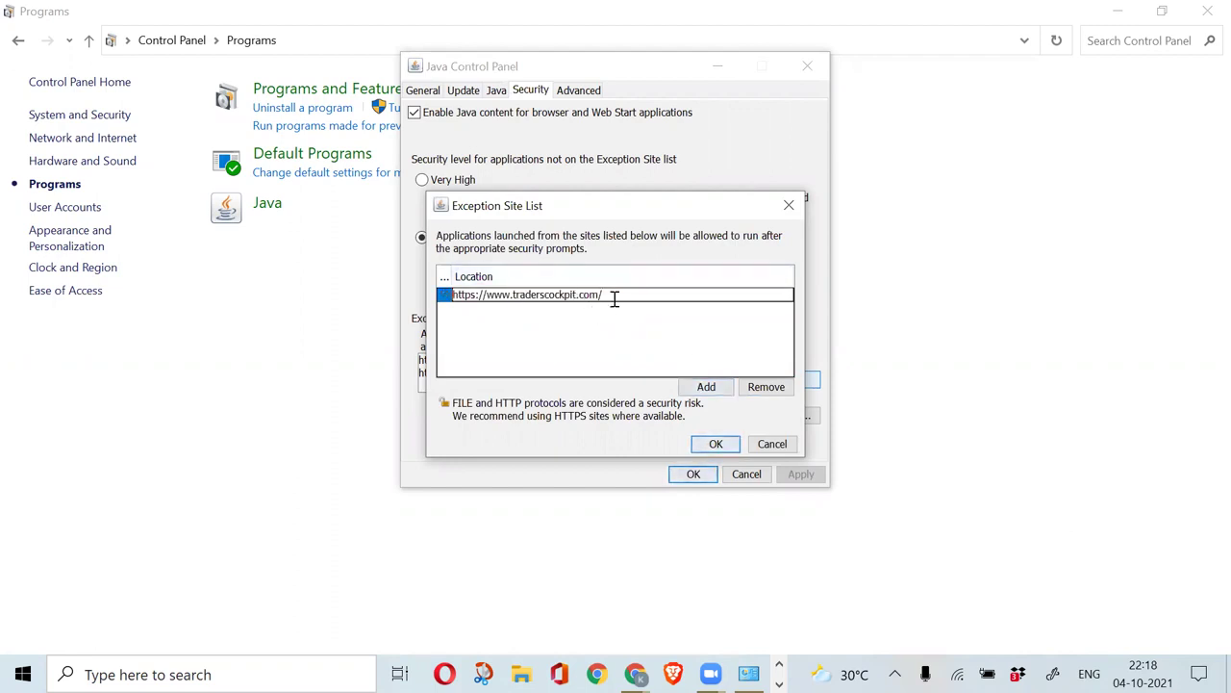
{"action": "left_click", "coordinate": [707, 387]}
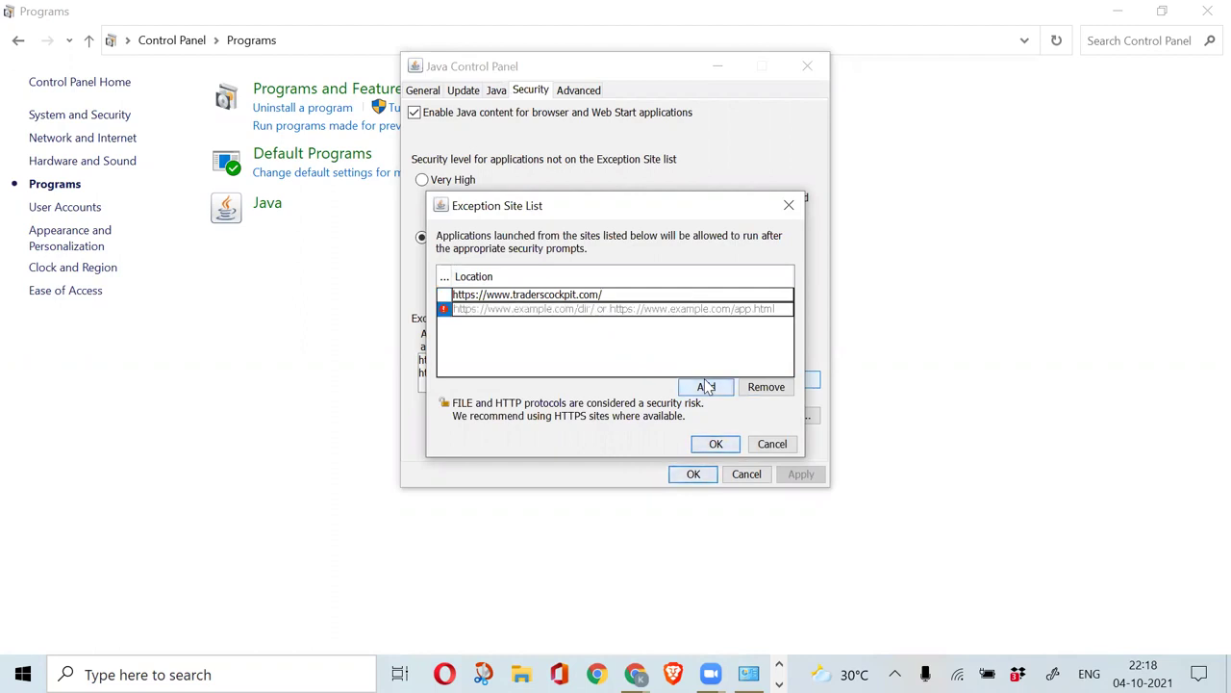
{"action": "left_click", "coordinate": [716, 444]}
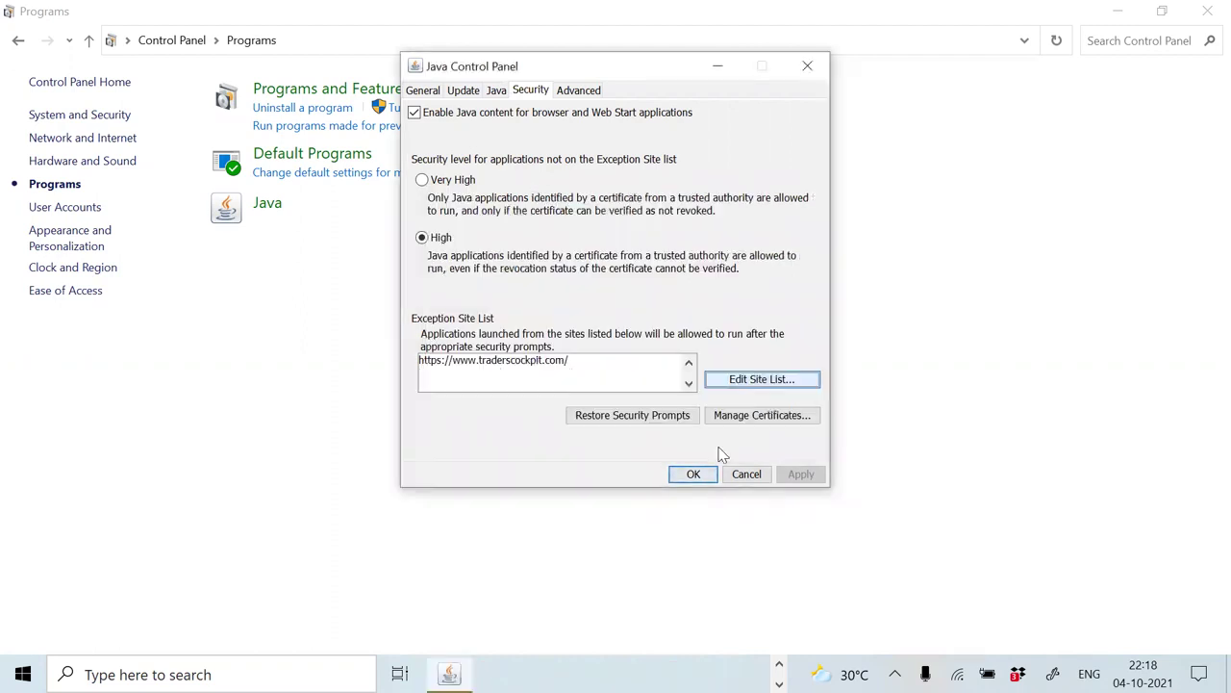
- In Java's advanced settings, set both signed code and TLS certificate revocation checks to "Do not check (not recommended)"
{"action": "left_click", "coordinate": [580, 91]}
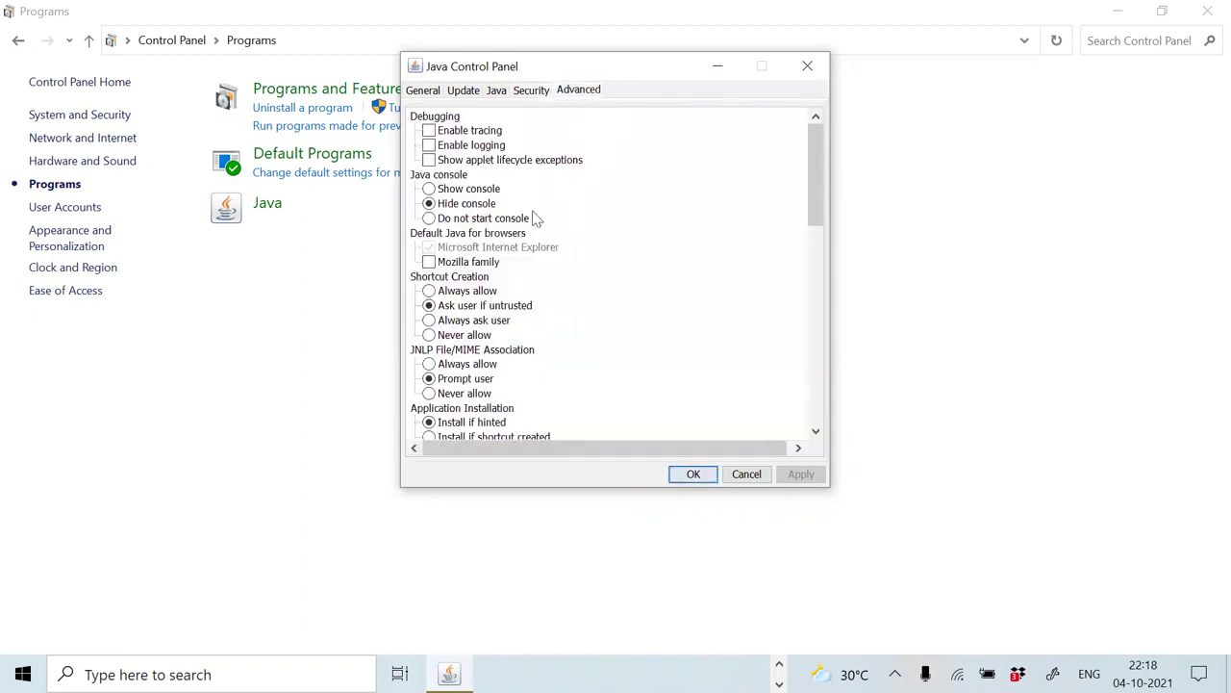
{"action": "scroll", "coordinate": [542, 248], "scroll_direction": "down", "scroll_amount": 3}
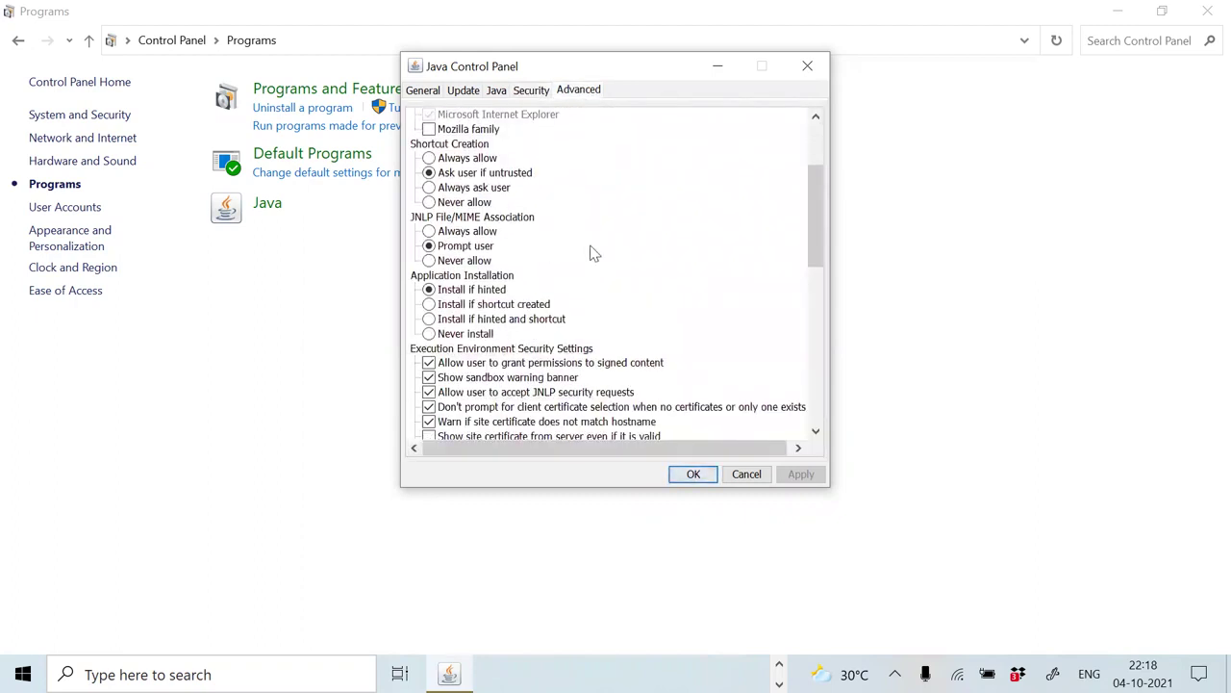
{"action": "scroll", "coordinate": [593, 252], "scroll_direction": "down", "scroll_amount": 2}
{"action": "scroll", "coordinate": [594, 252], "scroll_direction": "down", "scroll_amount": 3}
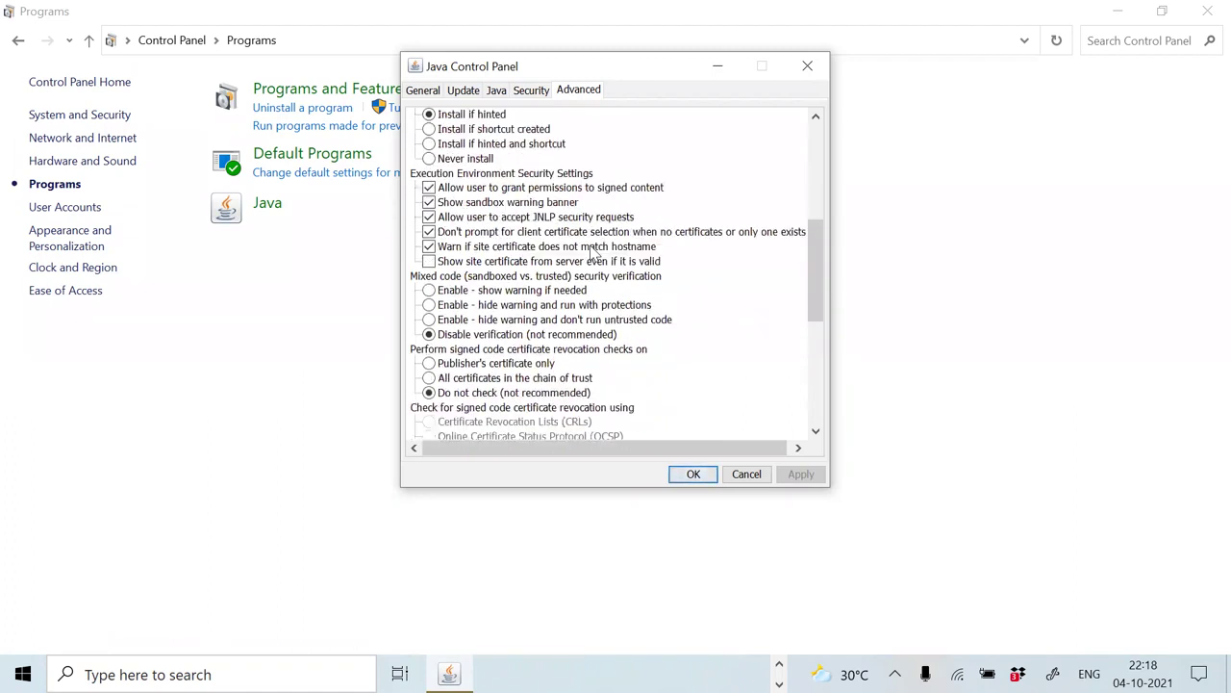
{"action": "scroll", "coordinate": [594, 252], "scroll_direction": "down", "scroll_amount": 1}
{"action": "scroll", "coordinate": [594, 252], "scroll_direction": "down", "scroll_amount": 1}
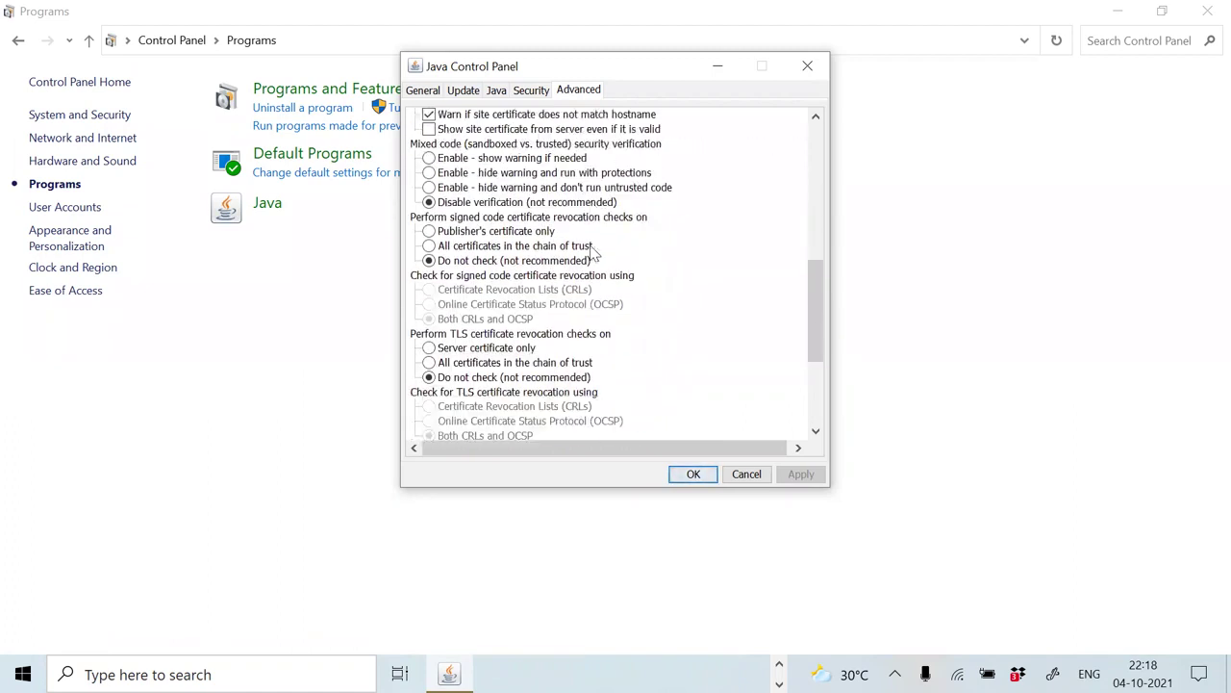
{"action": "scroll", "coordinate": [594, 258], "scroll_direction": "down", "scroll_amount": 1}
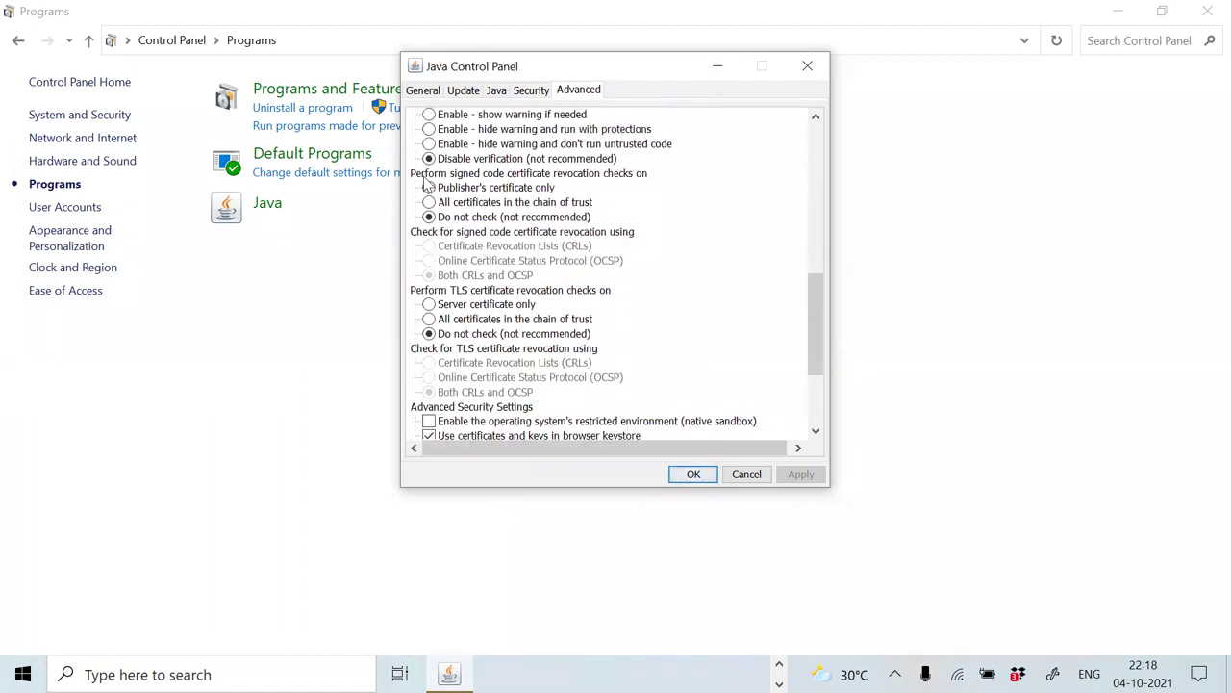
{"action": "left_click", "coordinate": [488, 220]}
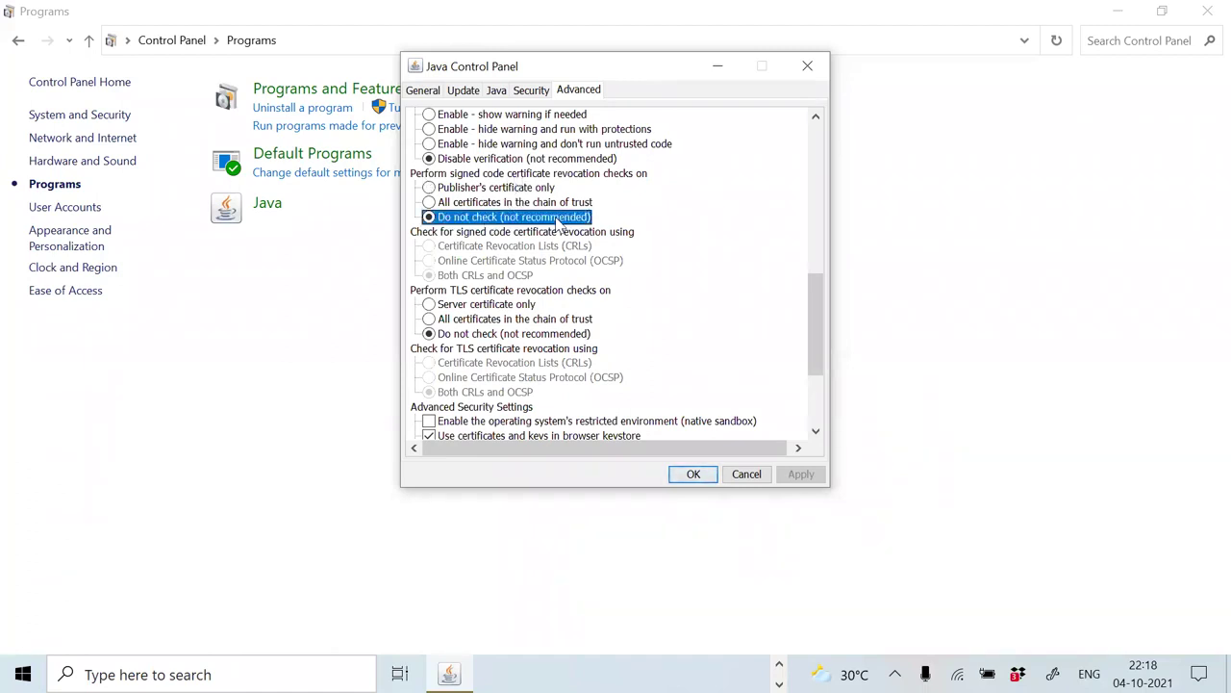
{"action": "scroll", "coordinate": [565, 237], "scroll_direction": "down", "scroll_amount": 1}
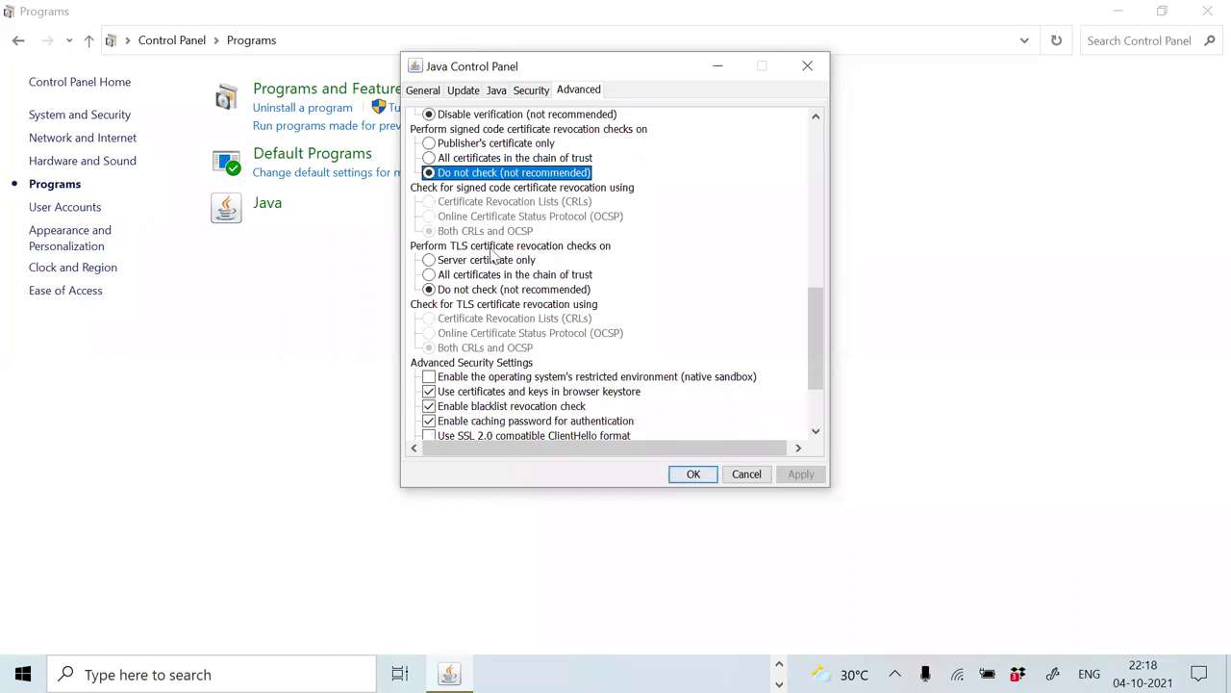
{"action": "left_click", "coordinate": [496, 291]}
- Set mixed code security verification to "Disable verification (not recommended)" and save the Java settings
{"action": "scroll", "coordinate": [558, 291], "scroll_direction": "down", "scroll_amount": 2}
{"action": "scroll", "coordinate": [561, 291], "scroll_direction": "down", "scroll_amount": 1}
{"action": "scroll", "coordinate": [561, 292], "scroll_direction": "up", "scroll_amount": 5}
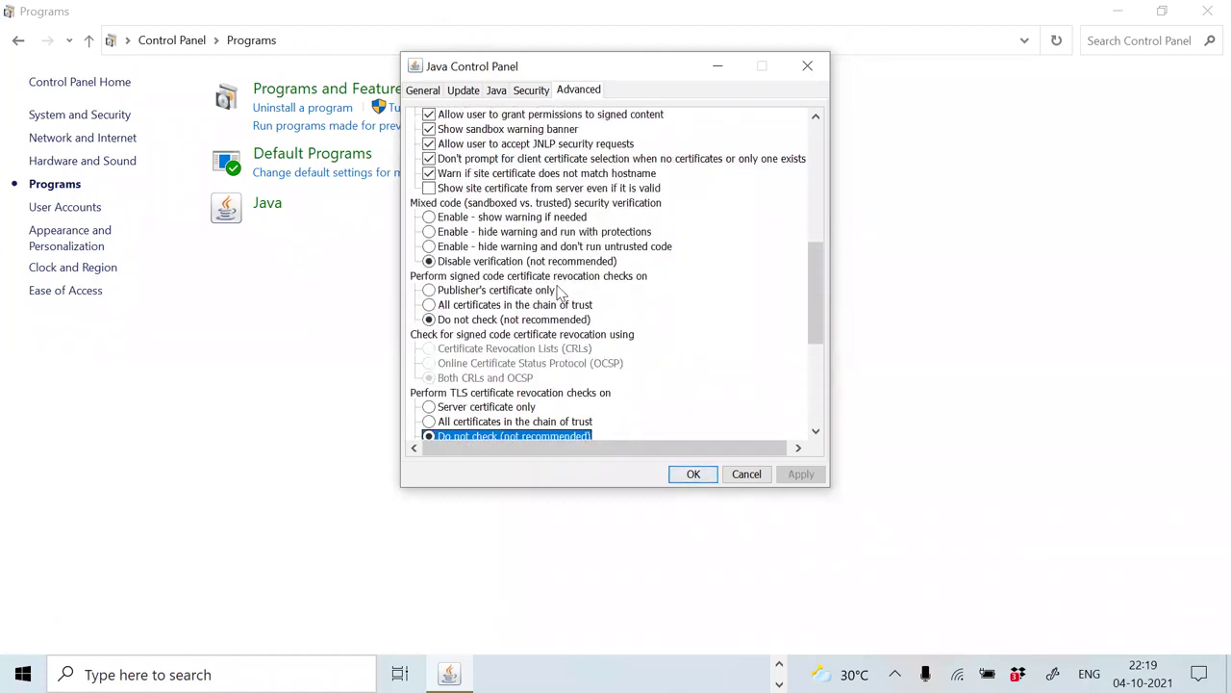
{"action": "scroll", "coordinate": [560, 291], "scroll_direction": "up", "scroll_amount": 4}
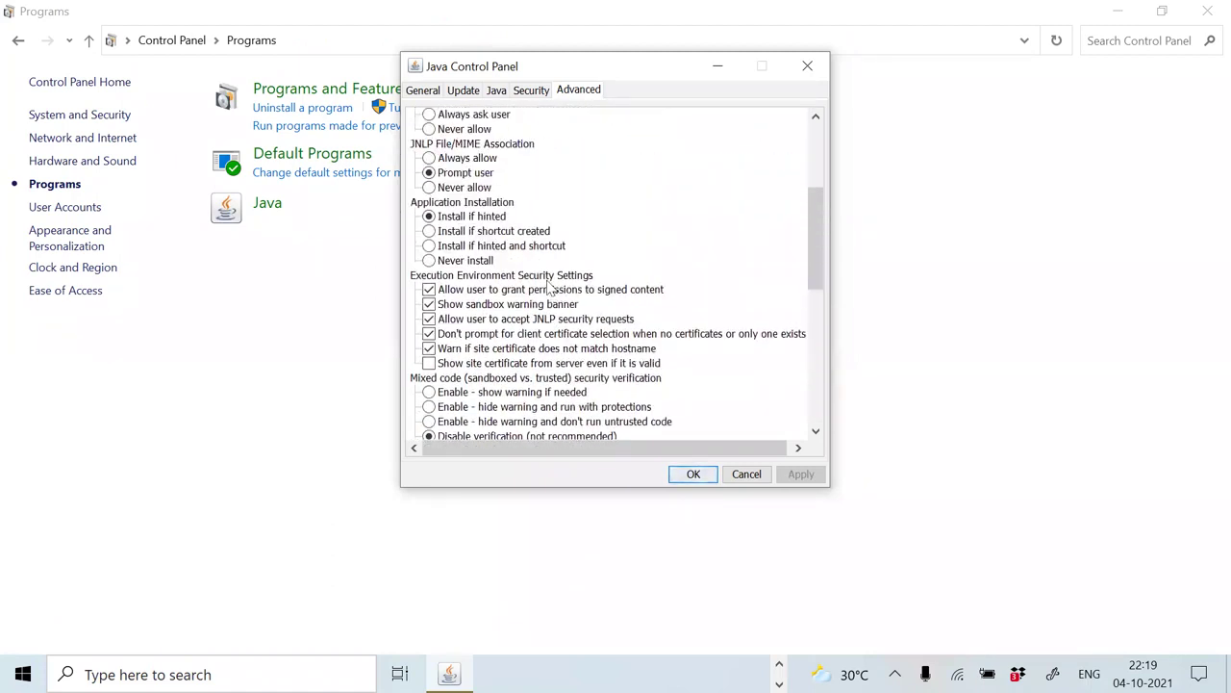
{"action": "scroll", "coordinate": [547, 289], "scroll_direction": "down", "scroll_amount": 3}
{"action": "scroll", "coordinate": [547, 288], "scroll_direction": "down", "scroll_amount": 2}
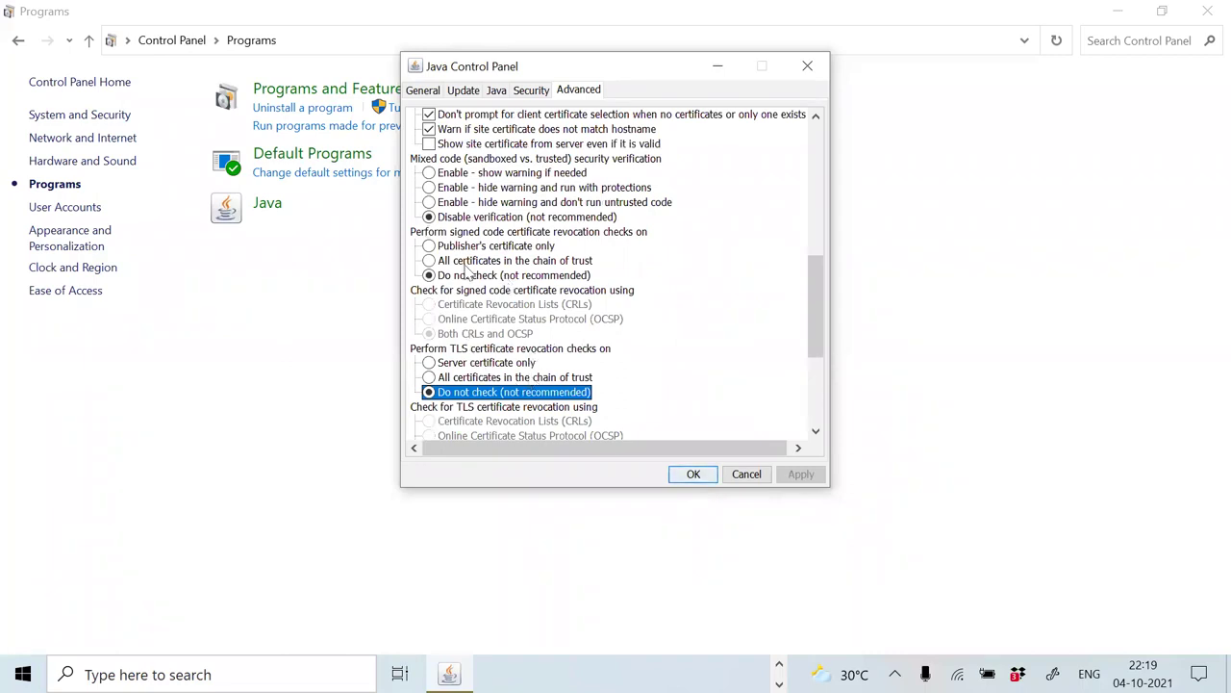
{"action": "scroll", "coordinate": [466, 271], "scroll_direction": "up", "scroll_amount": 1}
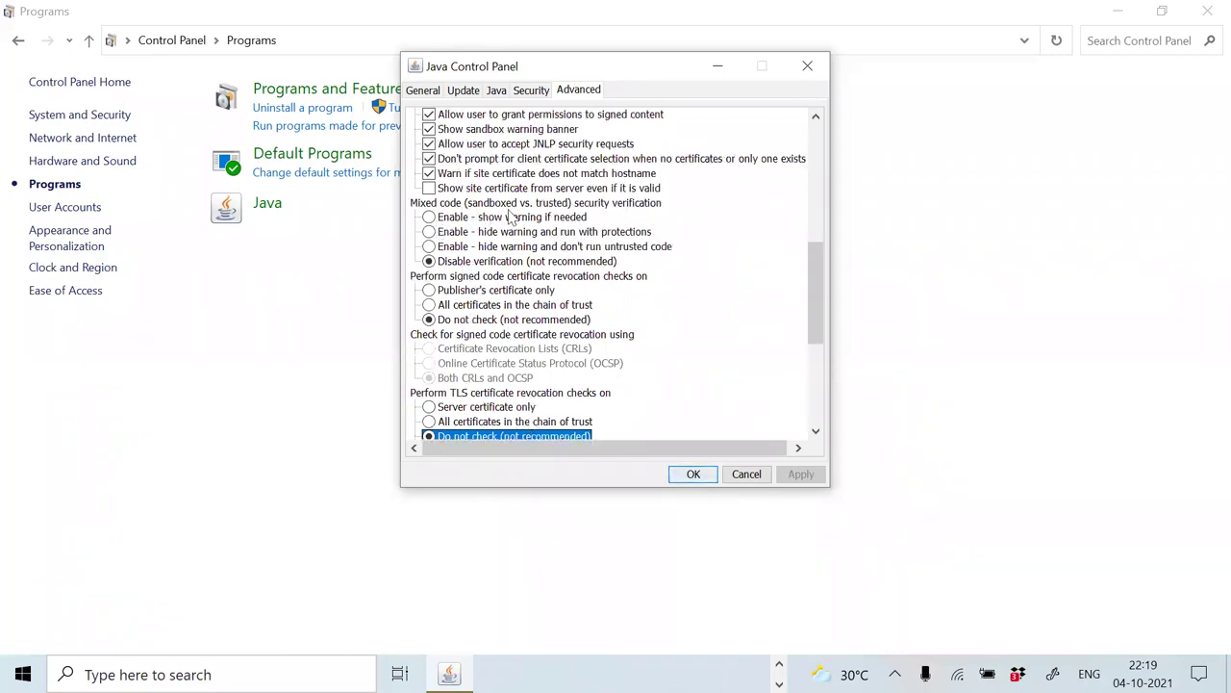
{"action": "left_click", "coordinate": [470, 262]}
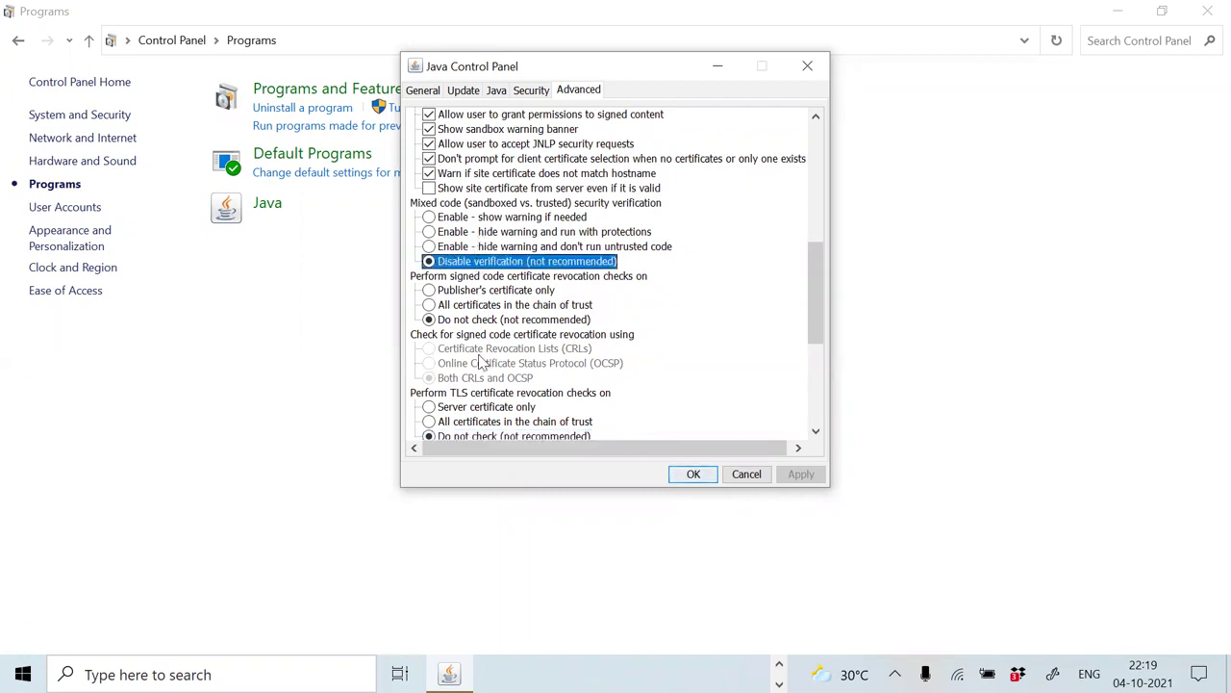
{"action": "scroll", "coordinate": [484, 356], "scroll_direction": "down", "scroll_amount": 1}
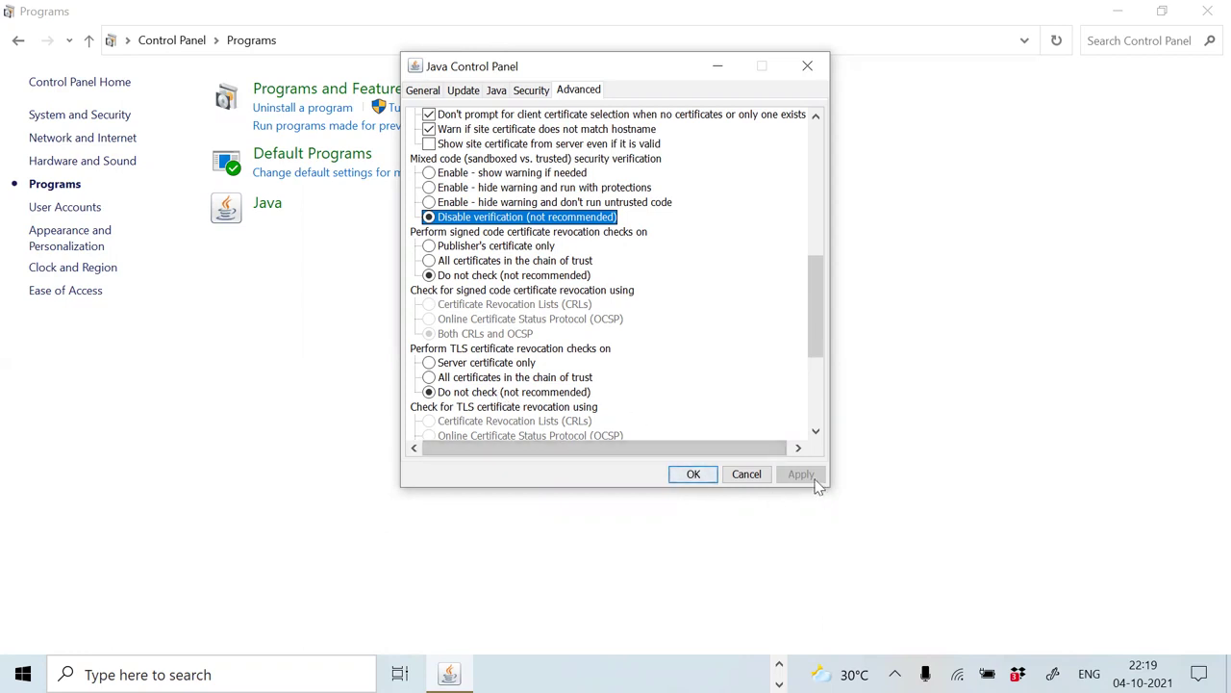
{"action": "left_click", "coordinate": [677, 474]}
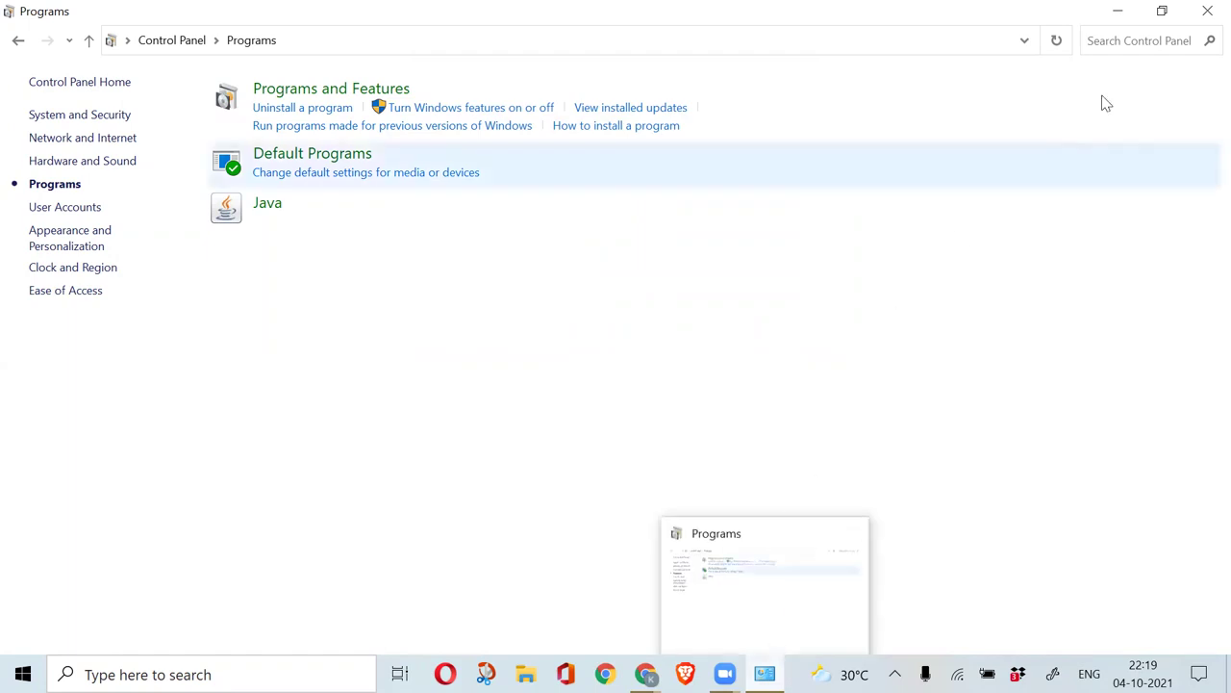
- Close the Control Panel and launch Pale Moon from the desktop
{"action": "left_click", "coordinate": [1207, 12]}
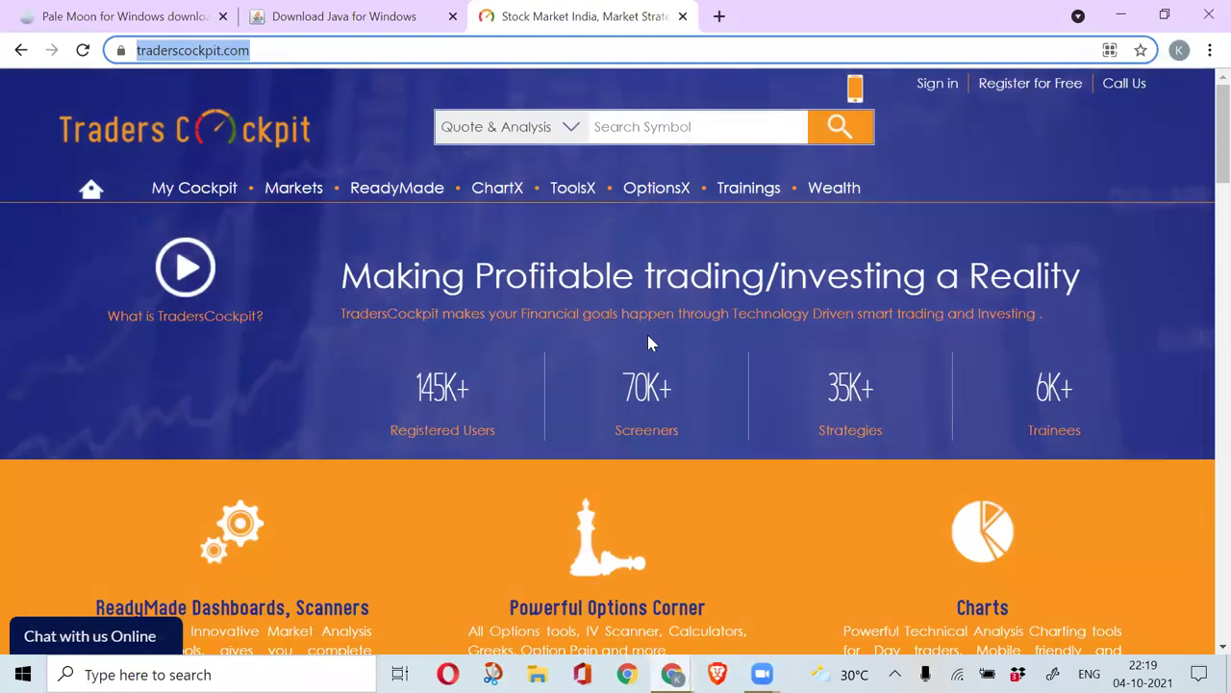
{"action": "key", "text": "super+d"}
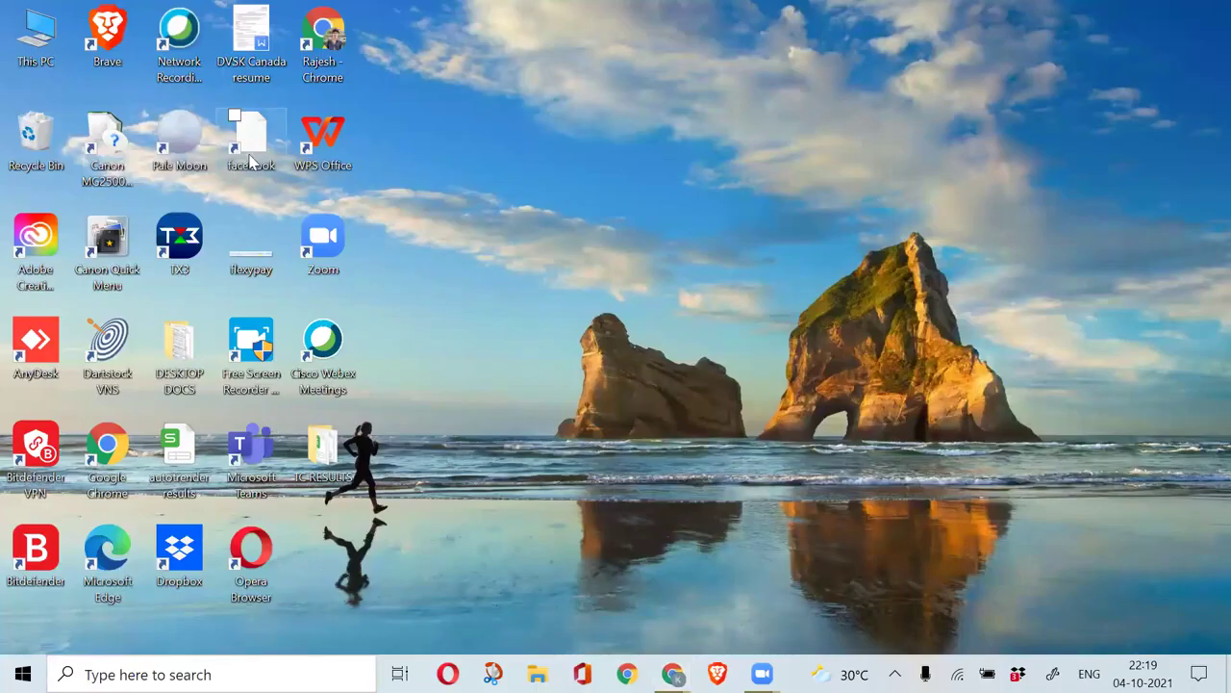
{"action": "left_click_drag", "start_coordinate": [186, 153], "coordinate": [328, 546]}
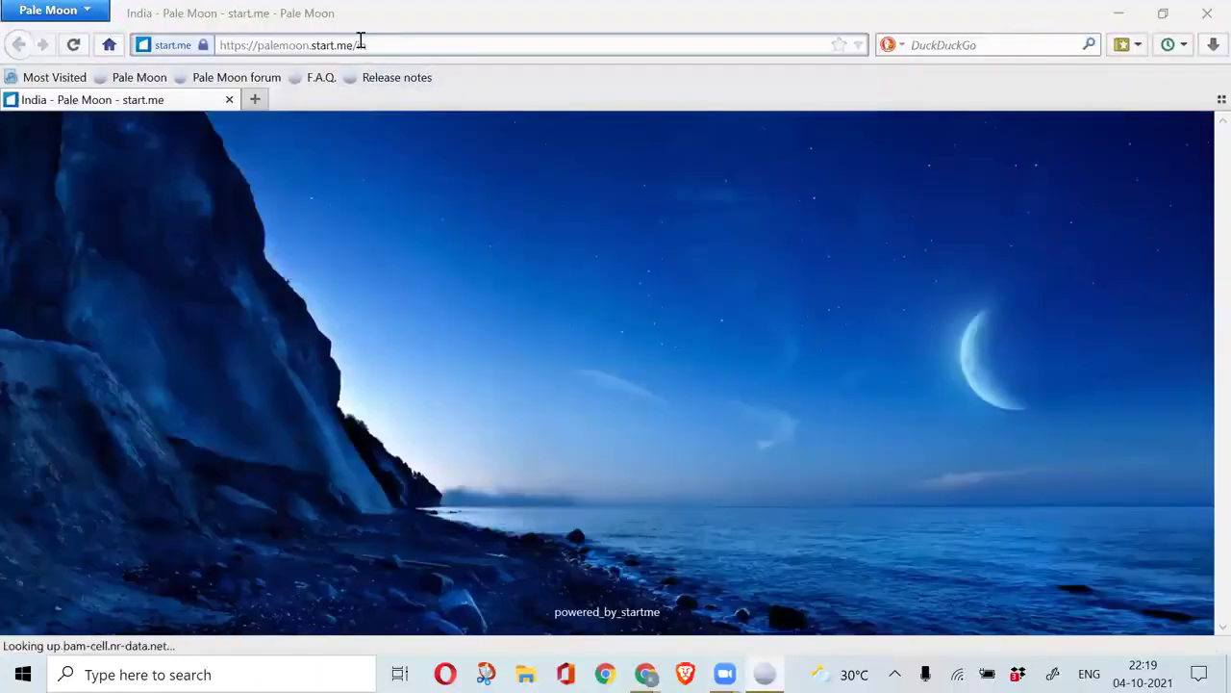
- Load traderscockpit.com in the Pale Moon start tab
{"action": "left_click", "coordinate": [361, 43]}
{"action": "type", "text": "traderscockpit.com/"}
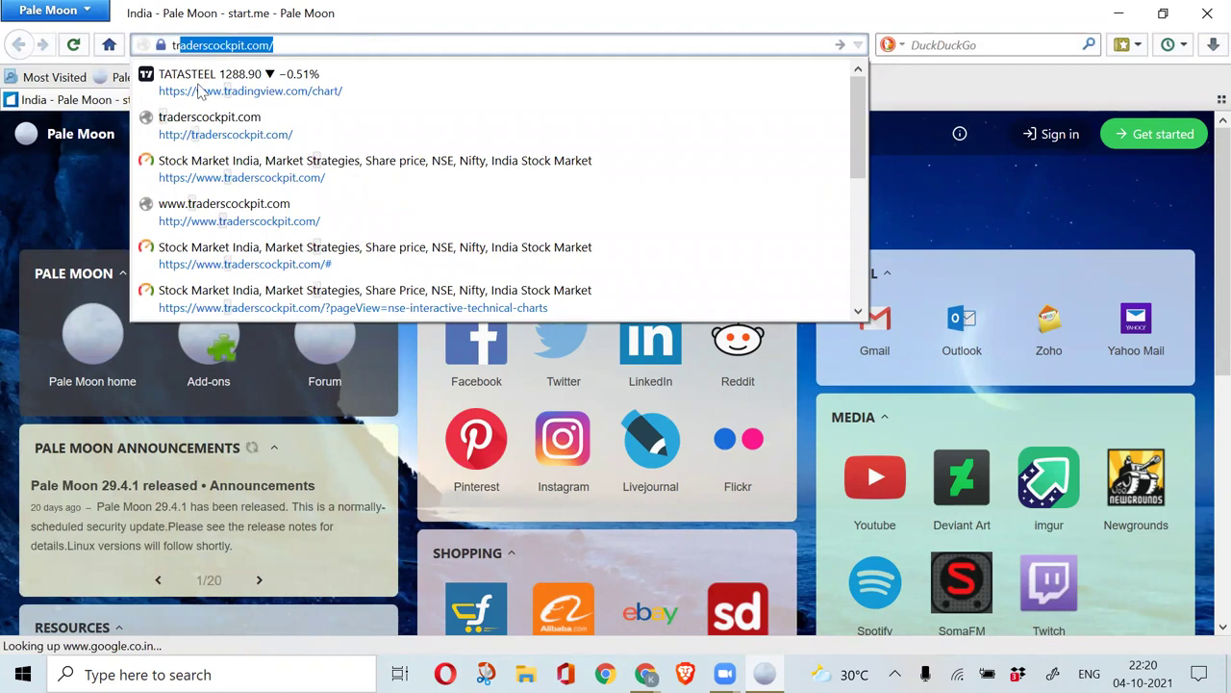
{"action": "key", "text": "Return"}
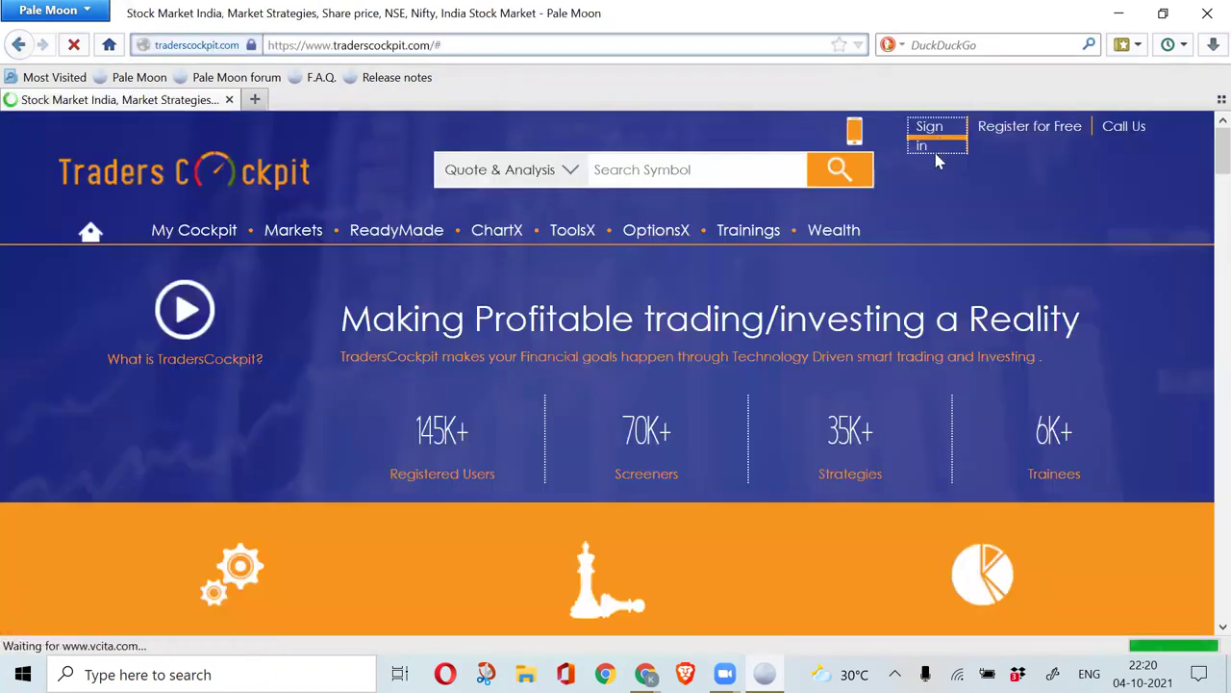
- Sign in to Traders Cockpit with the saved login email and account password
{"action": "left_click", "coordinate": [932, 127]}
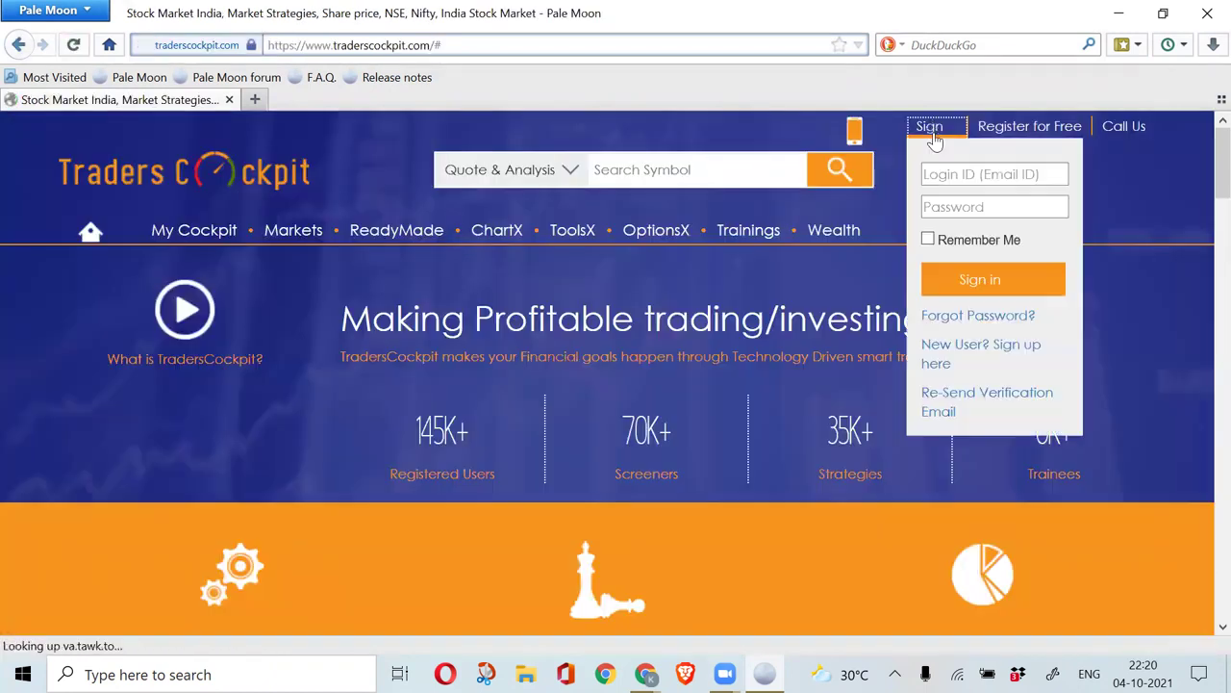
{"action": "left_click", "coordinate": [934, 174]}
{"action": "left_click", "coordinate": [962, 196]}
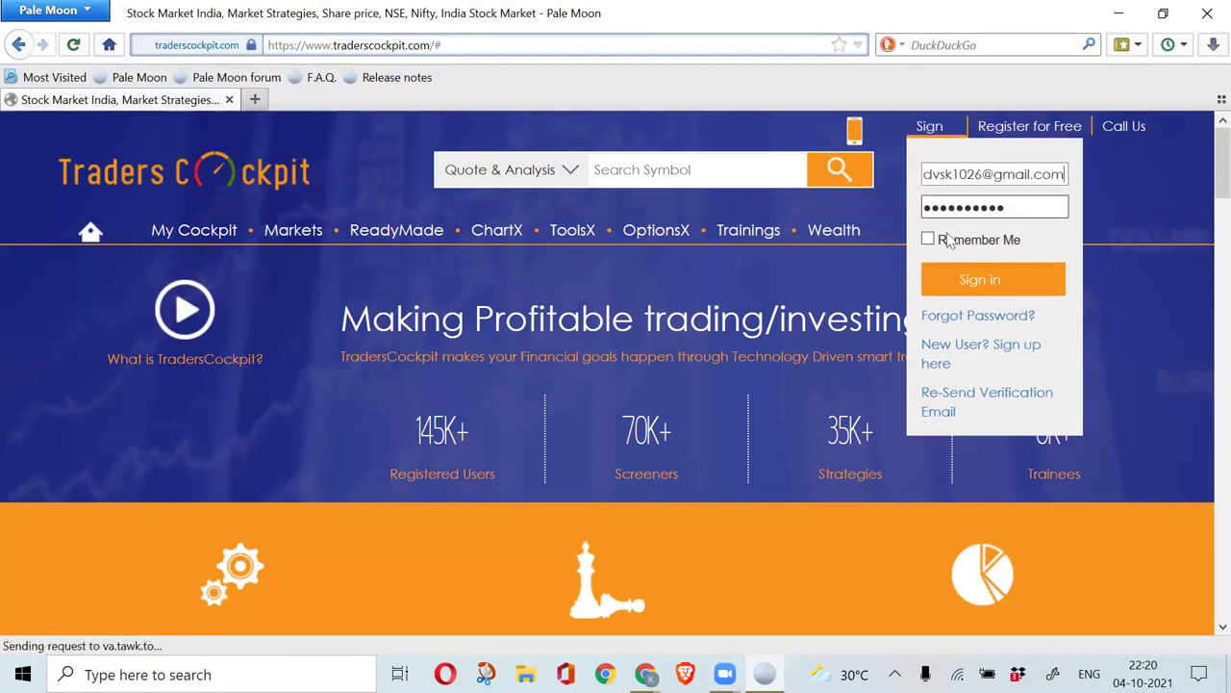
{"action": "left_click", "coordinate": [955, 281]}
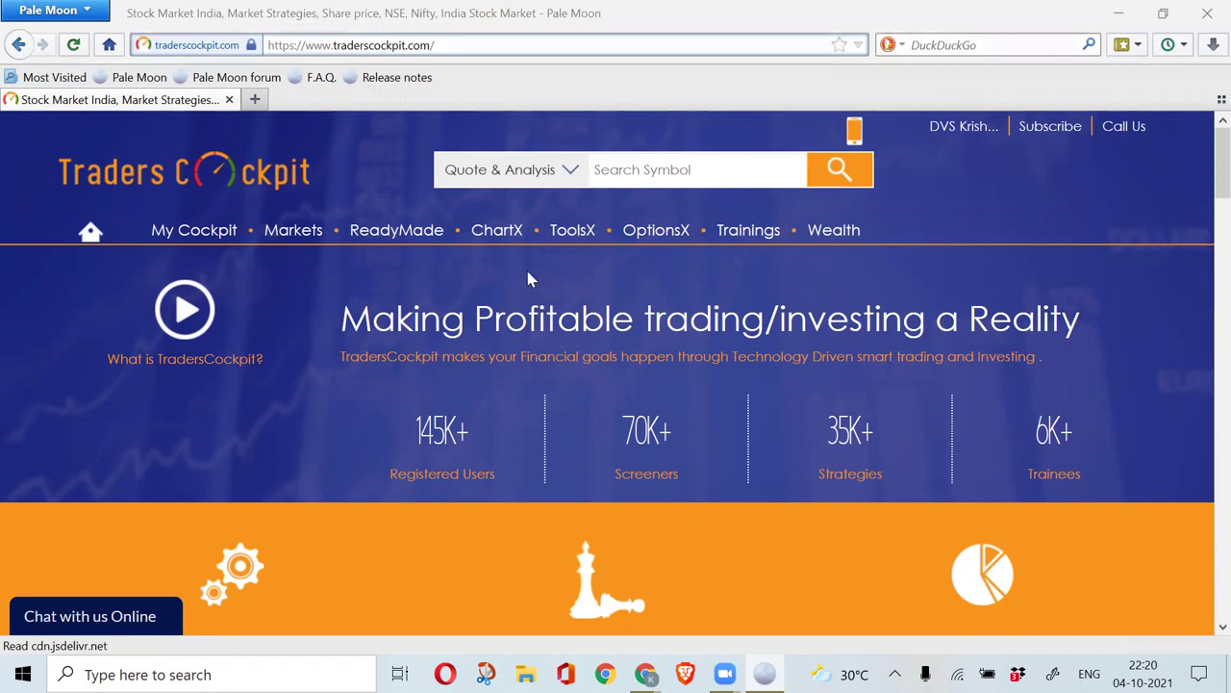
- Open the Free Cash Charts (Intraday/Daily/Weekly) page from ChartX's Live Technical Charts (Java)
{"action": "mouse_move", "coordinate": [500, 248]}
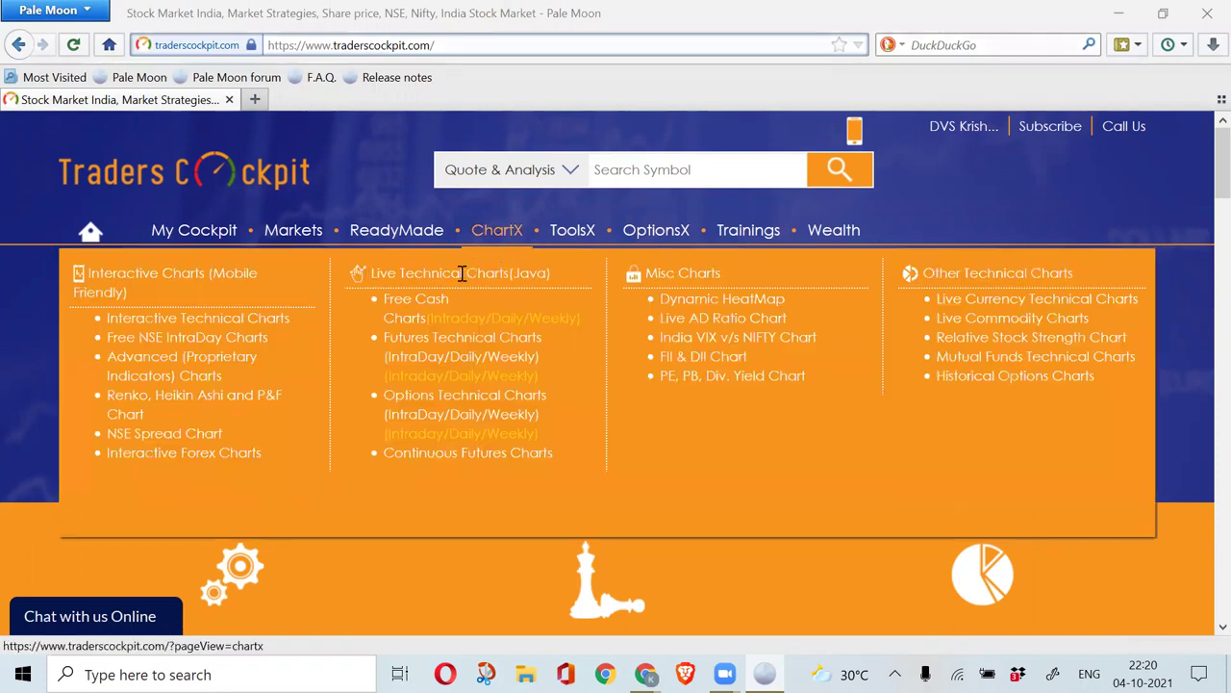
{"action": "left_click", "coordinate": [427, 303]}
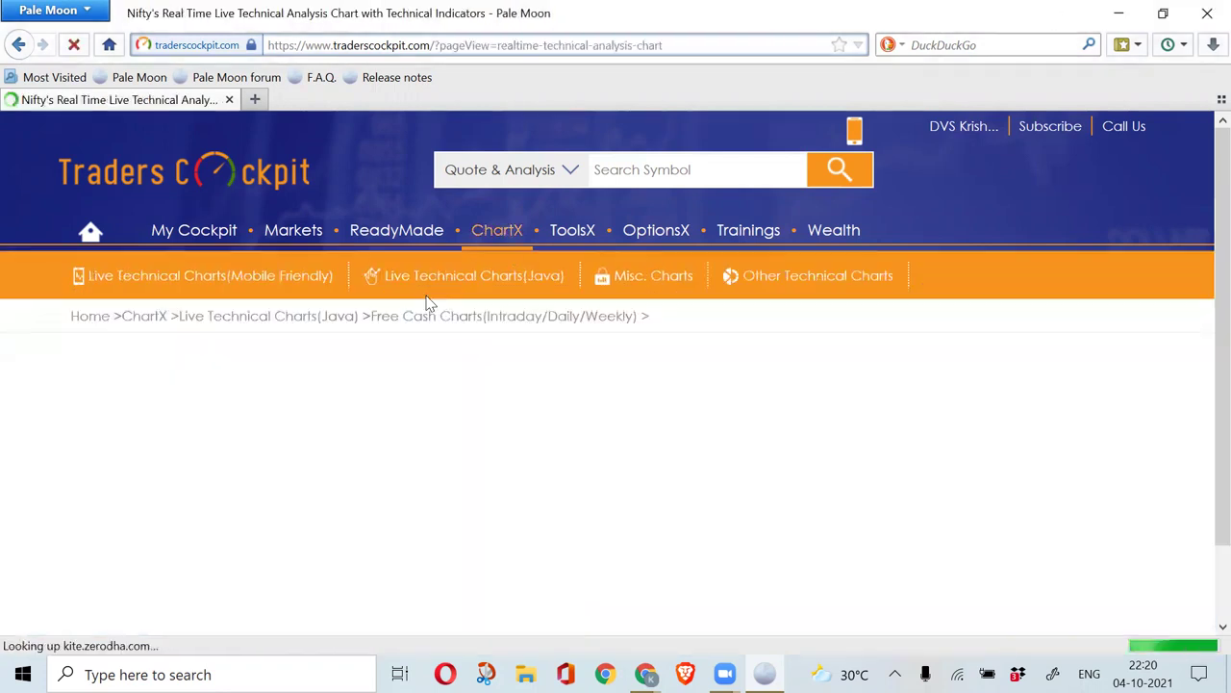
{"action": "scroll", "coordinate": [820, 380], "scroll_direction": "down", "scroll_amount": 2}
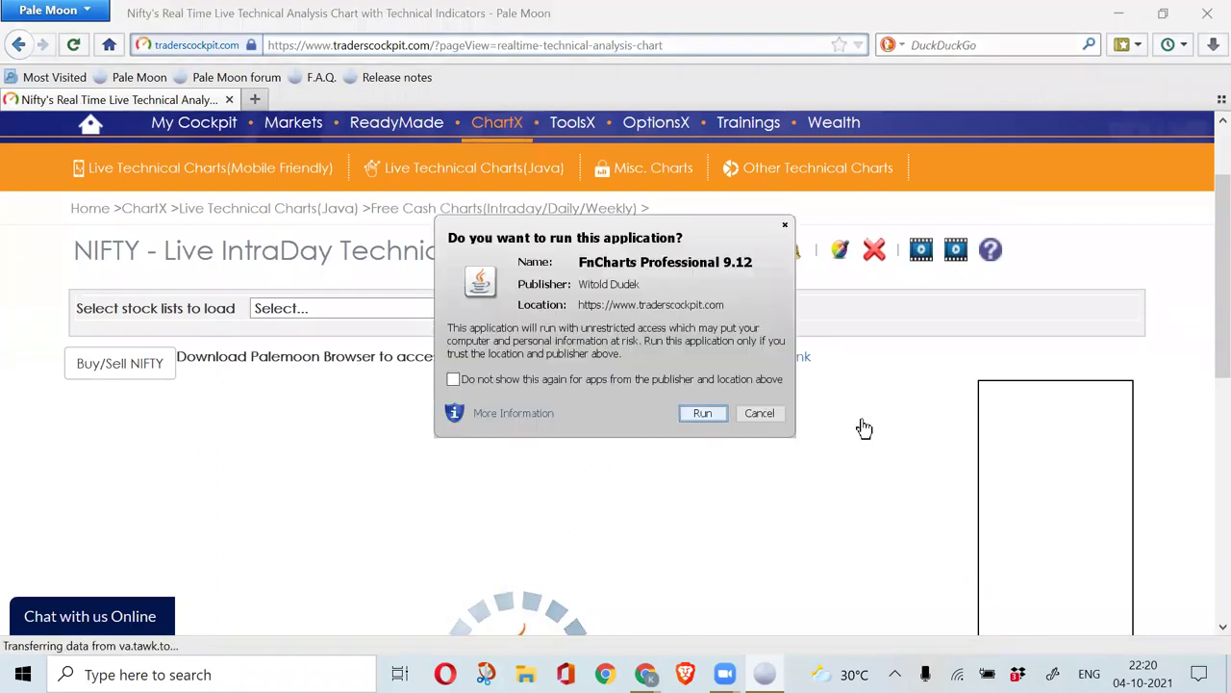
- Allow the FnCharts Professional 9.12 Java application to run, without asking again for this publisher and location
{"action": "scroll", "coordinate": [864, 428], "scroll_direction": "down", "scroll_amount": 2}
{"action": "left_click", "coordinate": [485, 382]}
{"action": "left_click", "coordinate": [702, 413]}
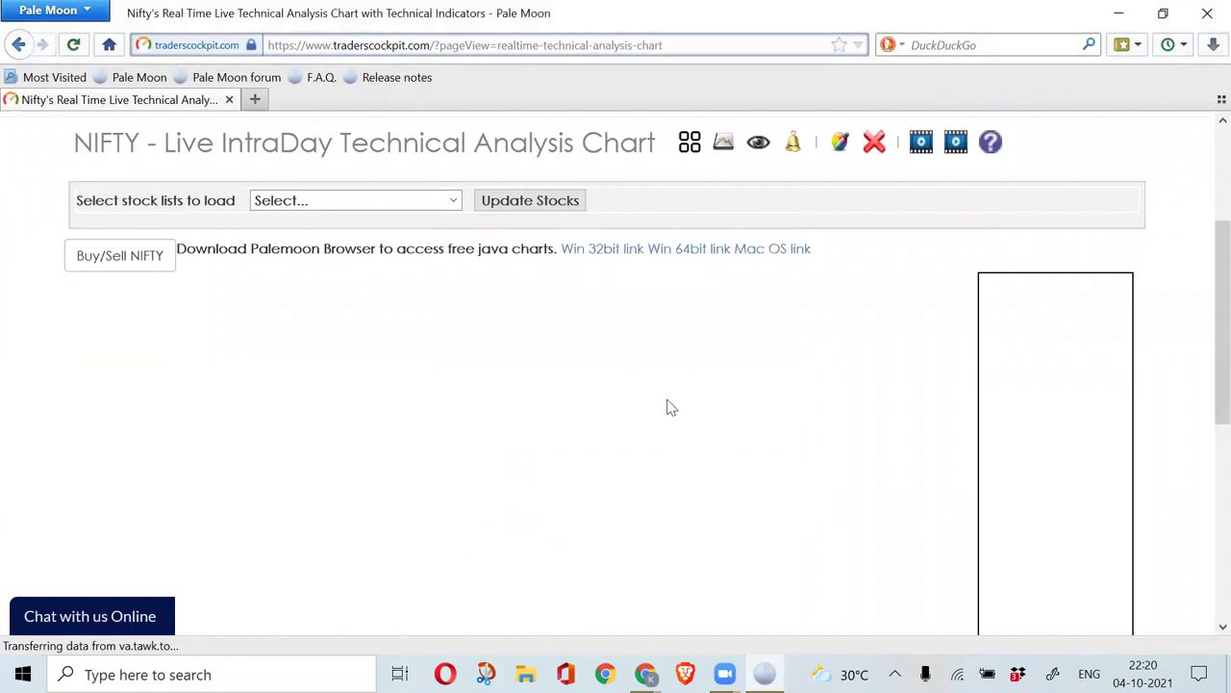
- Detach the NIFTY chart into its own window and choose defined indicators as the source for adding an indicator
{"action": "scroll", "coordinate": [838, 412], "scroll_direction": "down", "scroll_amount": 2}
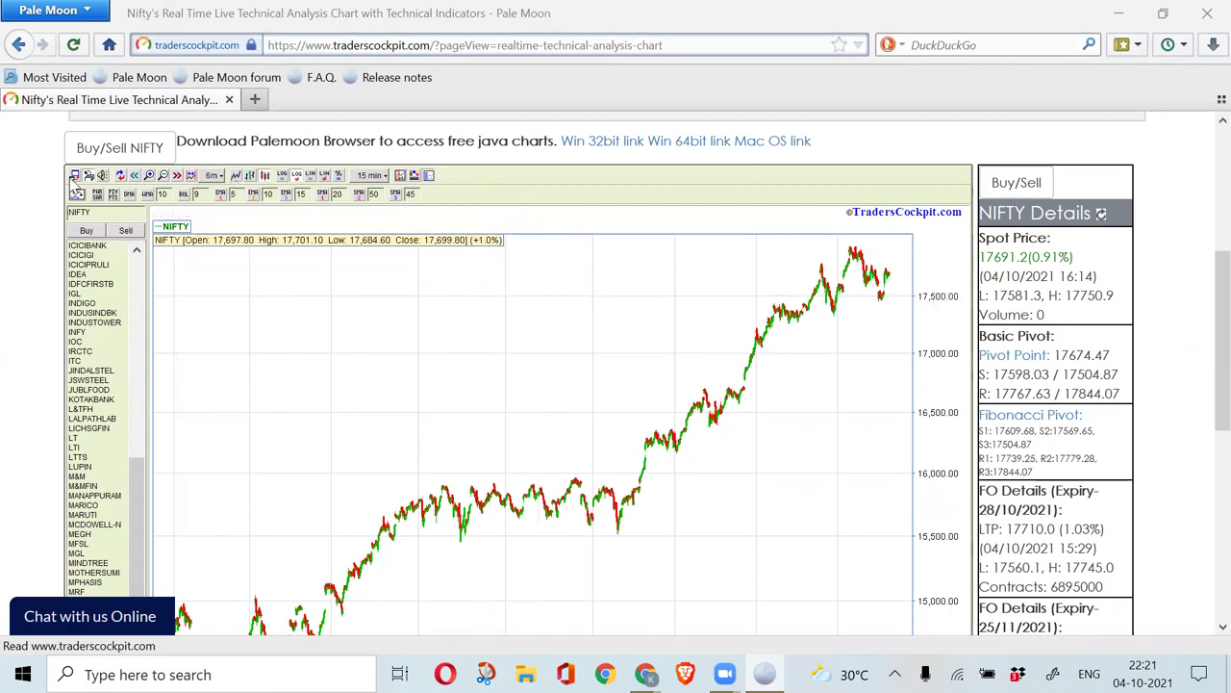
{"action": "left_click", "coordinate": [73, 176]}
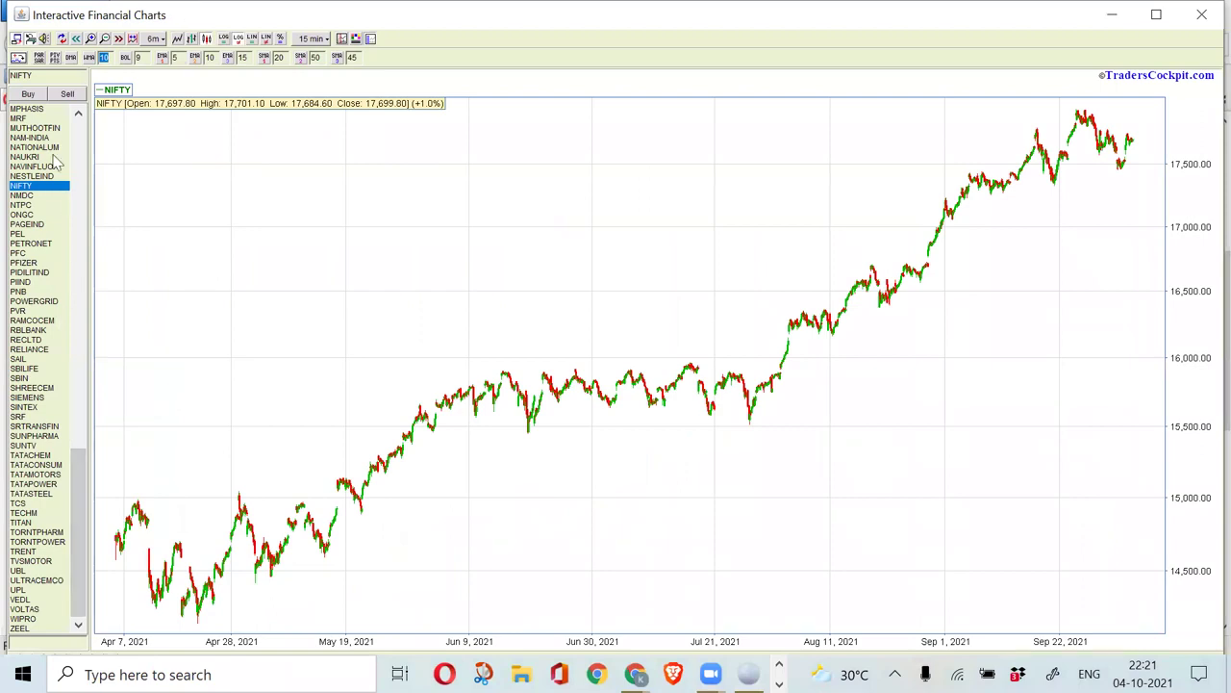
{"action": "left_click", "coordinate": [19, 59]}
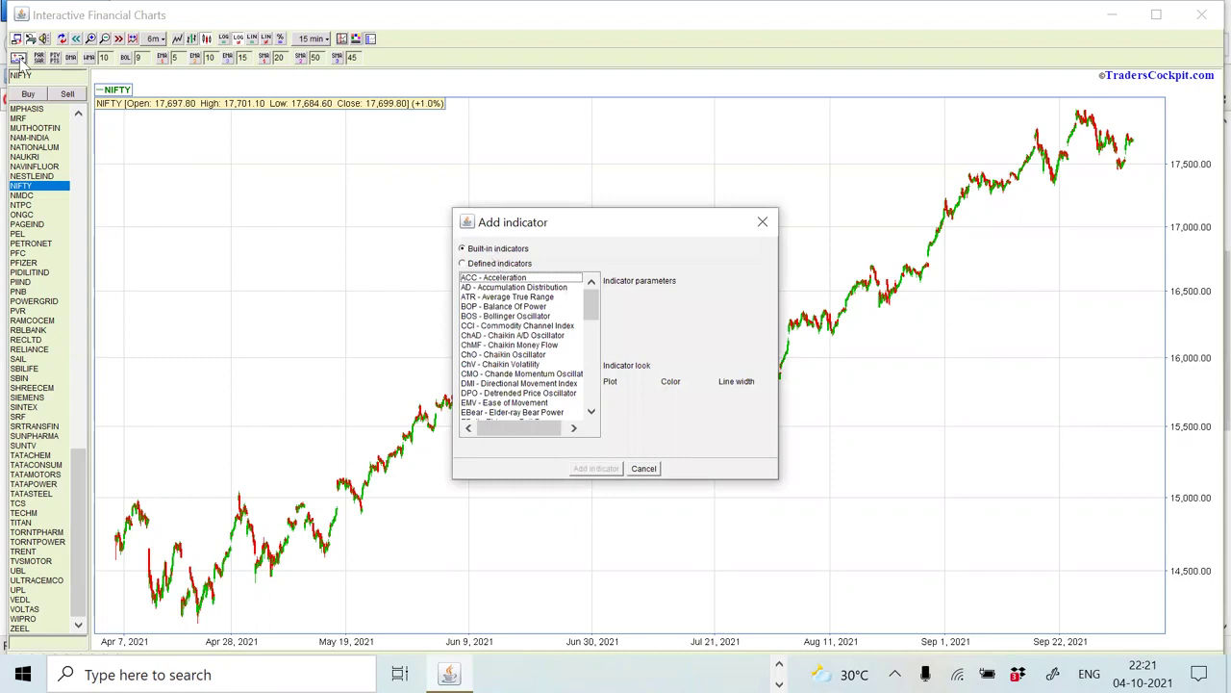
{"action": "left_click", "coordinate": [479, 266]}
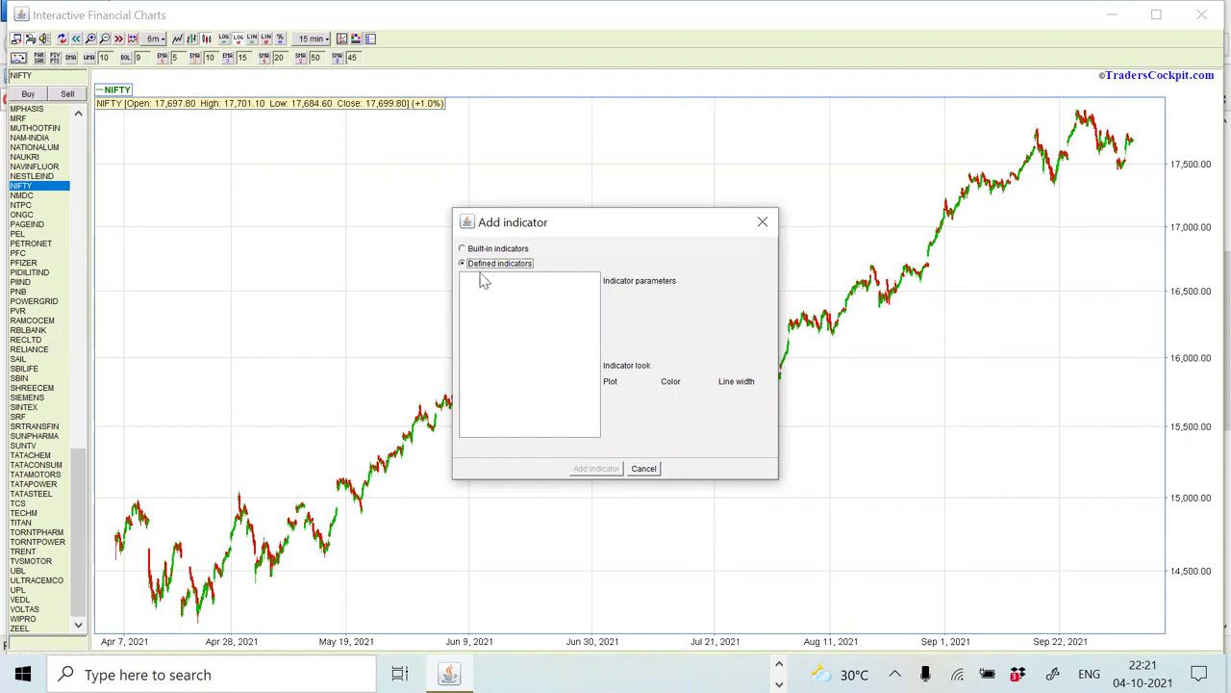